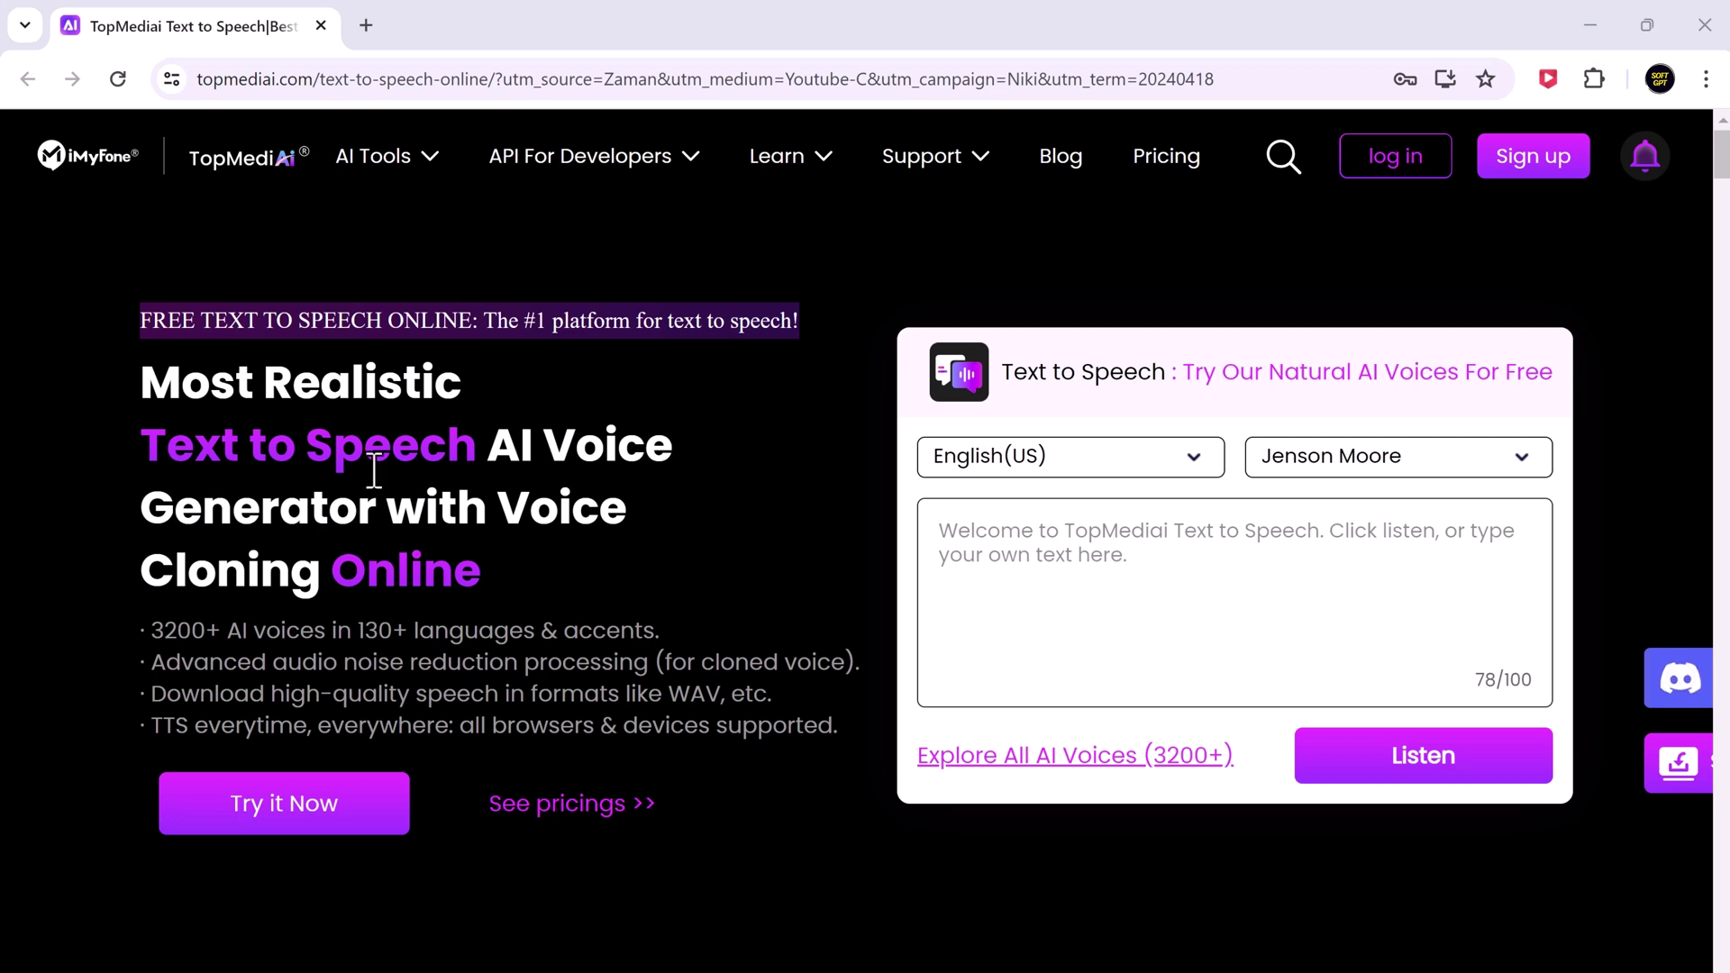
Browse the TopMediai landing page, then launch the Text to Speech editor with 'Try it Now'.
scroll(465, 460, "down", 1)
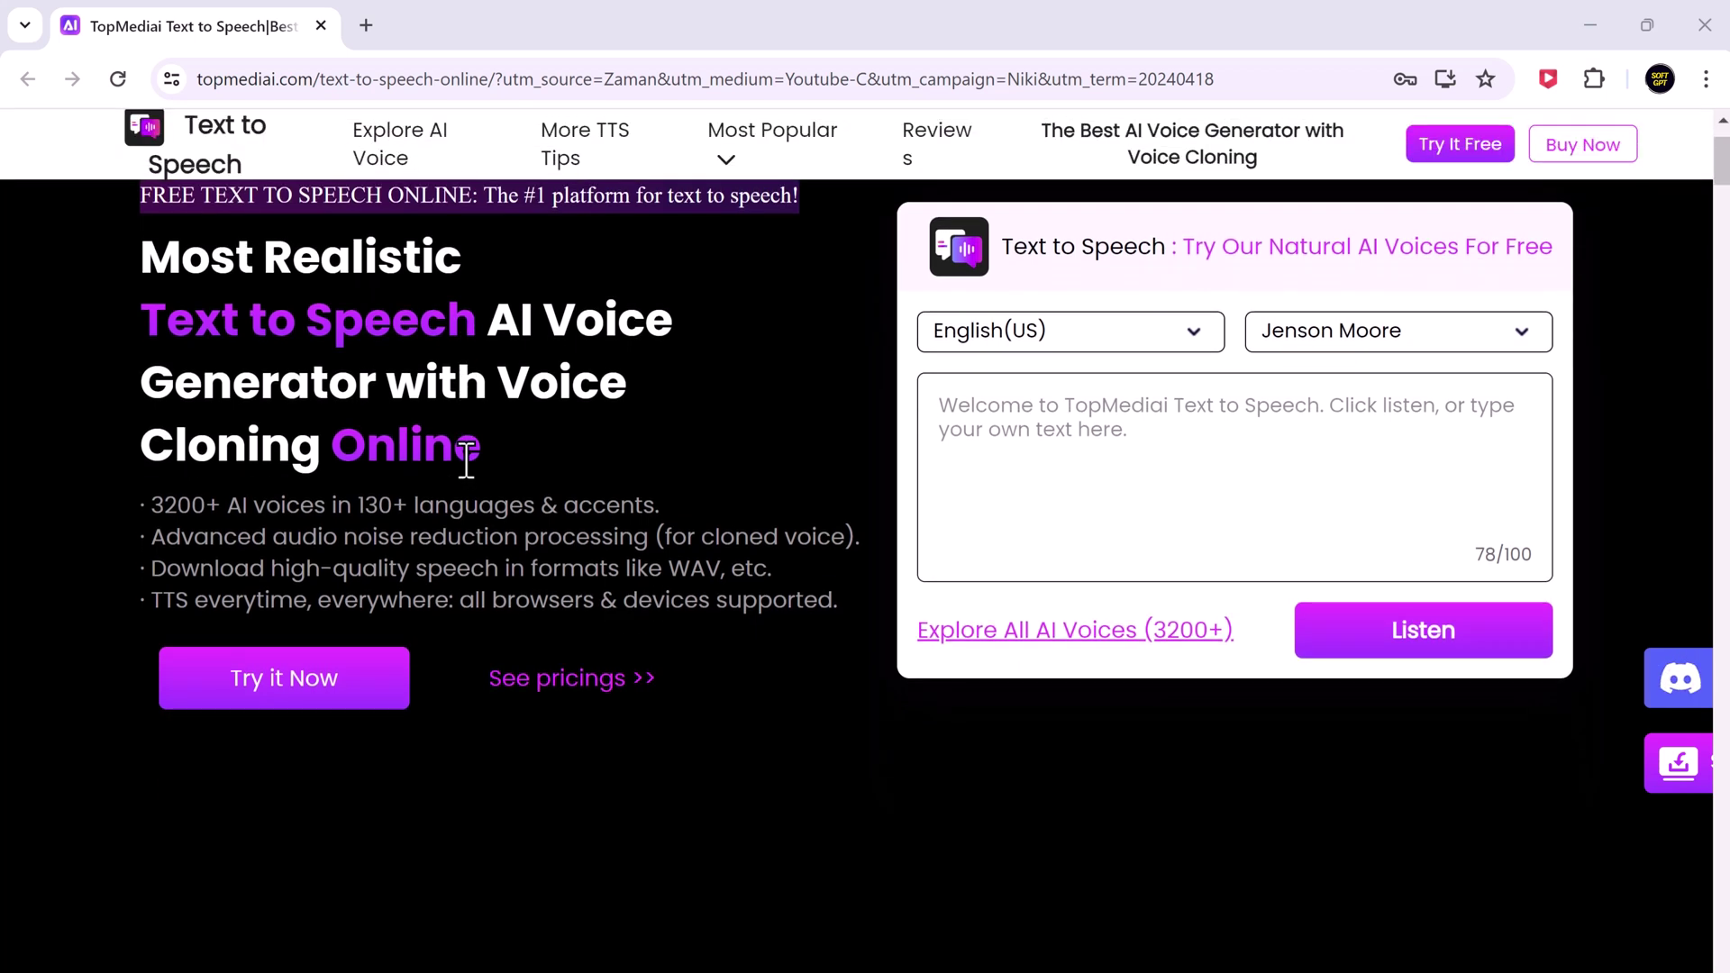
scroll(466, 461, "down", 1)
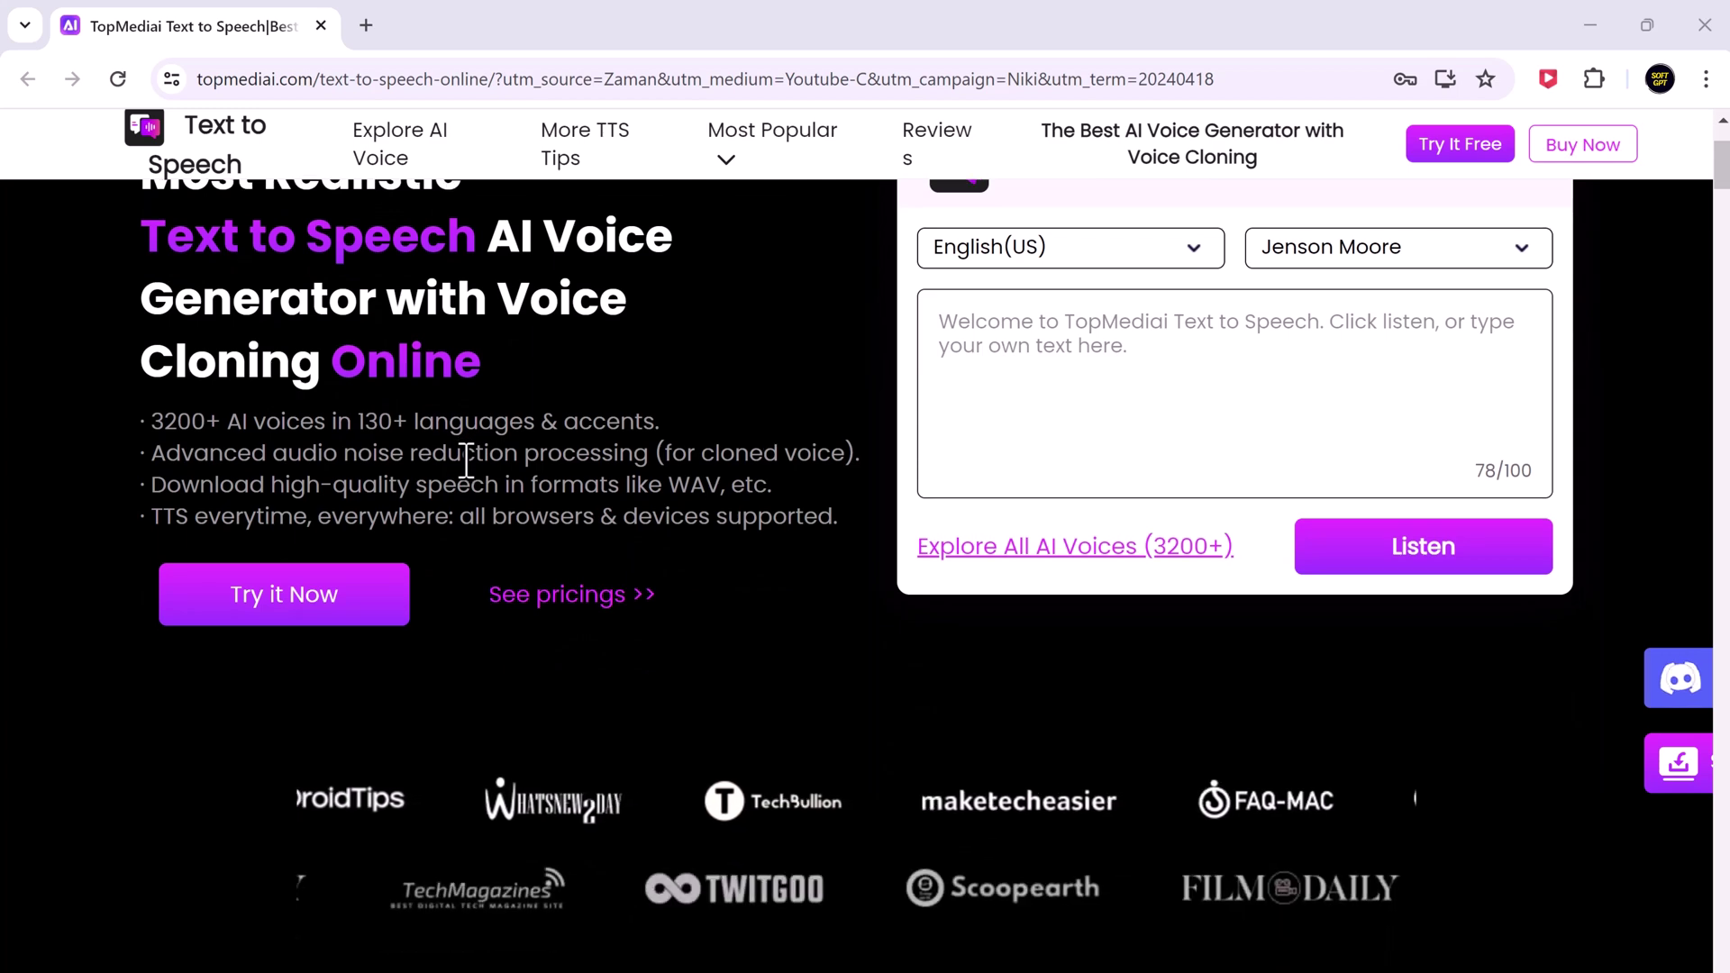
scroll(486, 482, "down", 1)
scroll(488, 487, "down", 3)
scroll(488, 487, "down", 1)
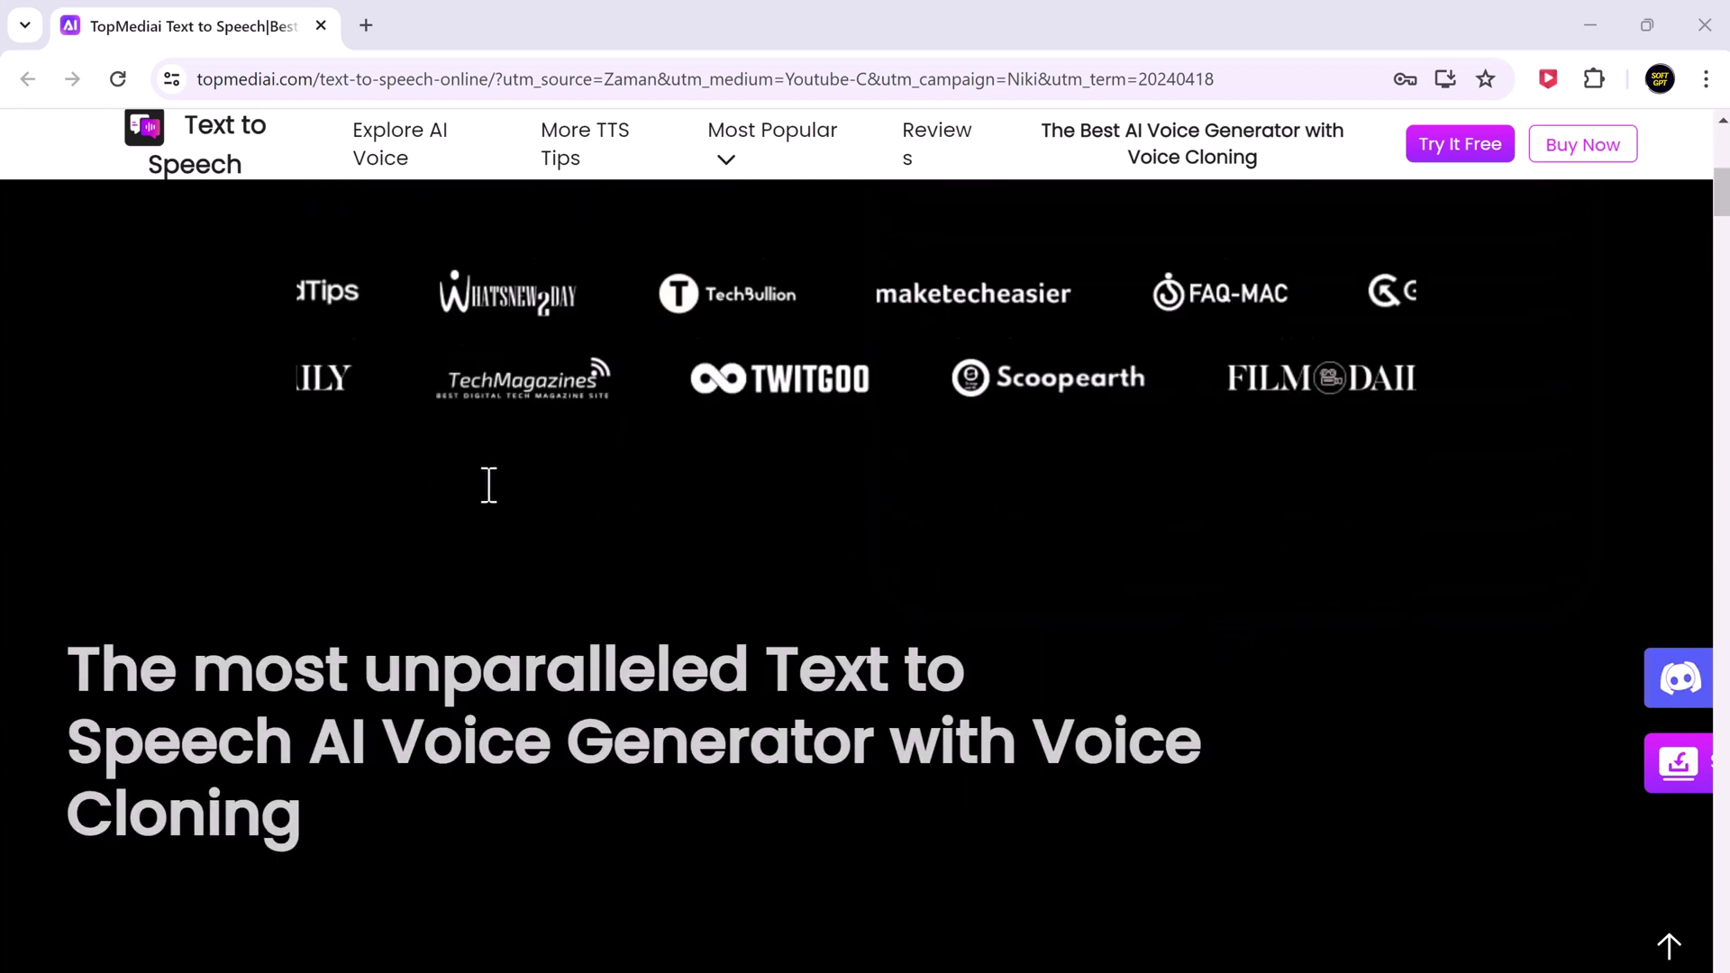
scroll(488, 487, "down", 1)
scroll(488, 486, "down", 1)
scroll(489, 487, "down", 1)
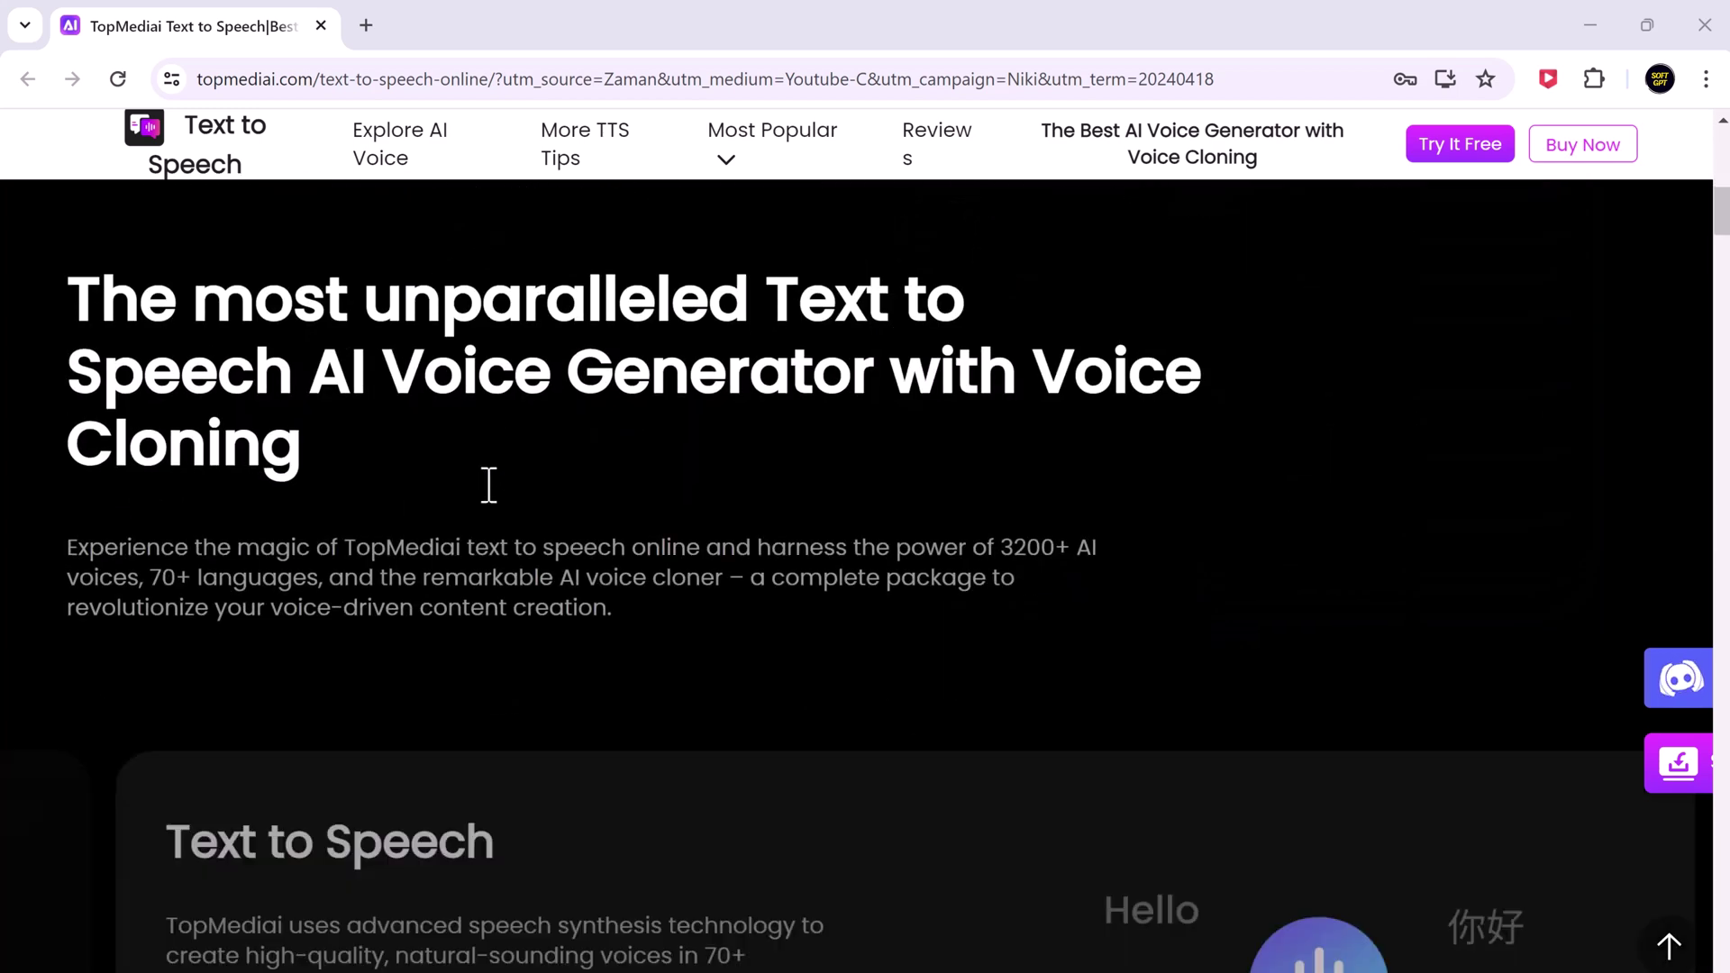
scroll(488, 486, "down", 1)
scroll(489, 487, "down", 2)
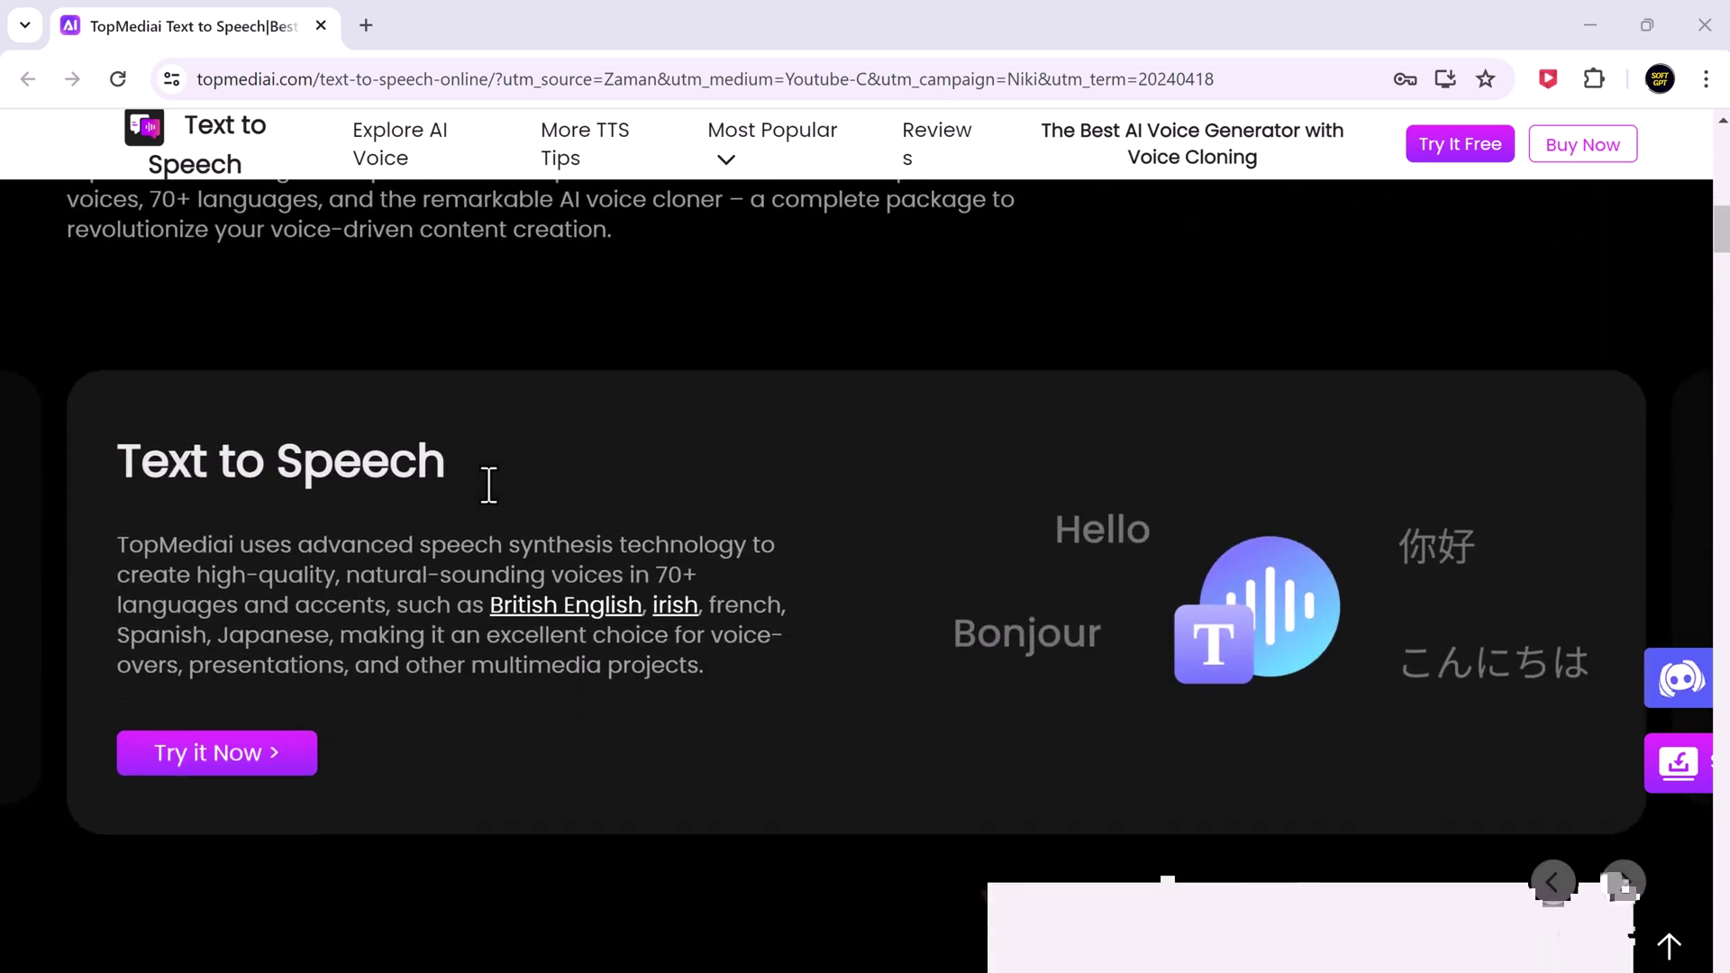
scroll(488, 486, "down", 3)
scroll(488, 486, "down", 3)
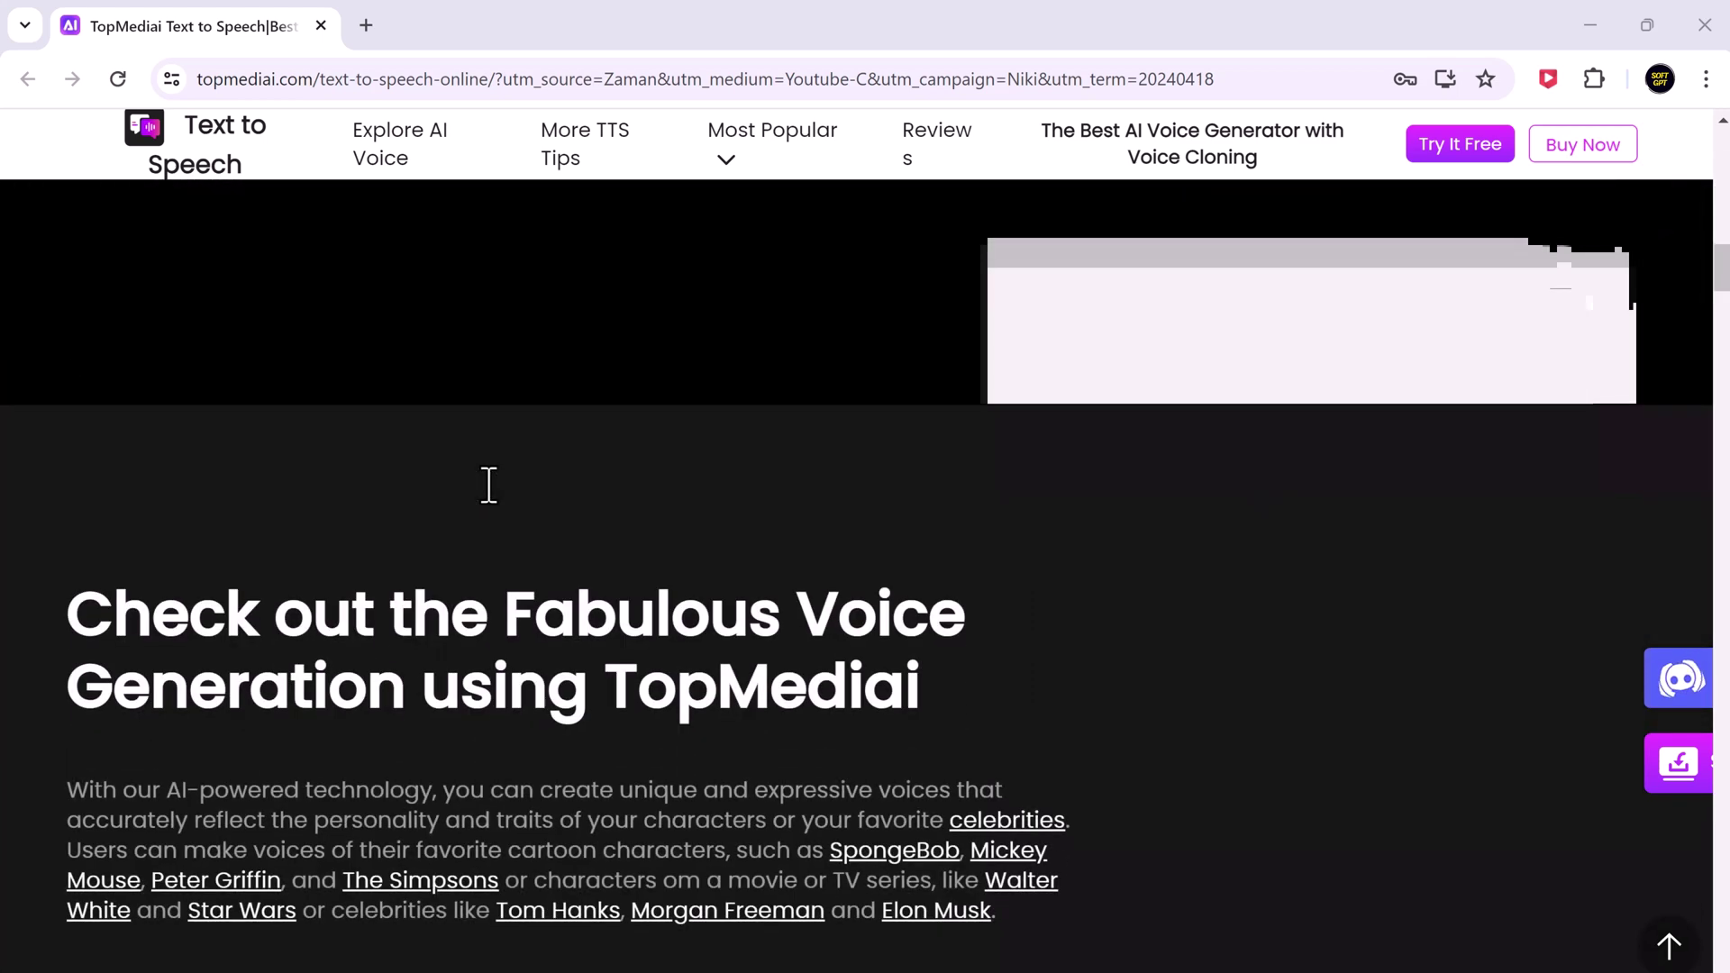
scroll(489, 487, "down", 3)
scroll(489, 487, "down", 1)
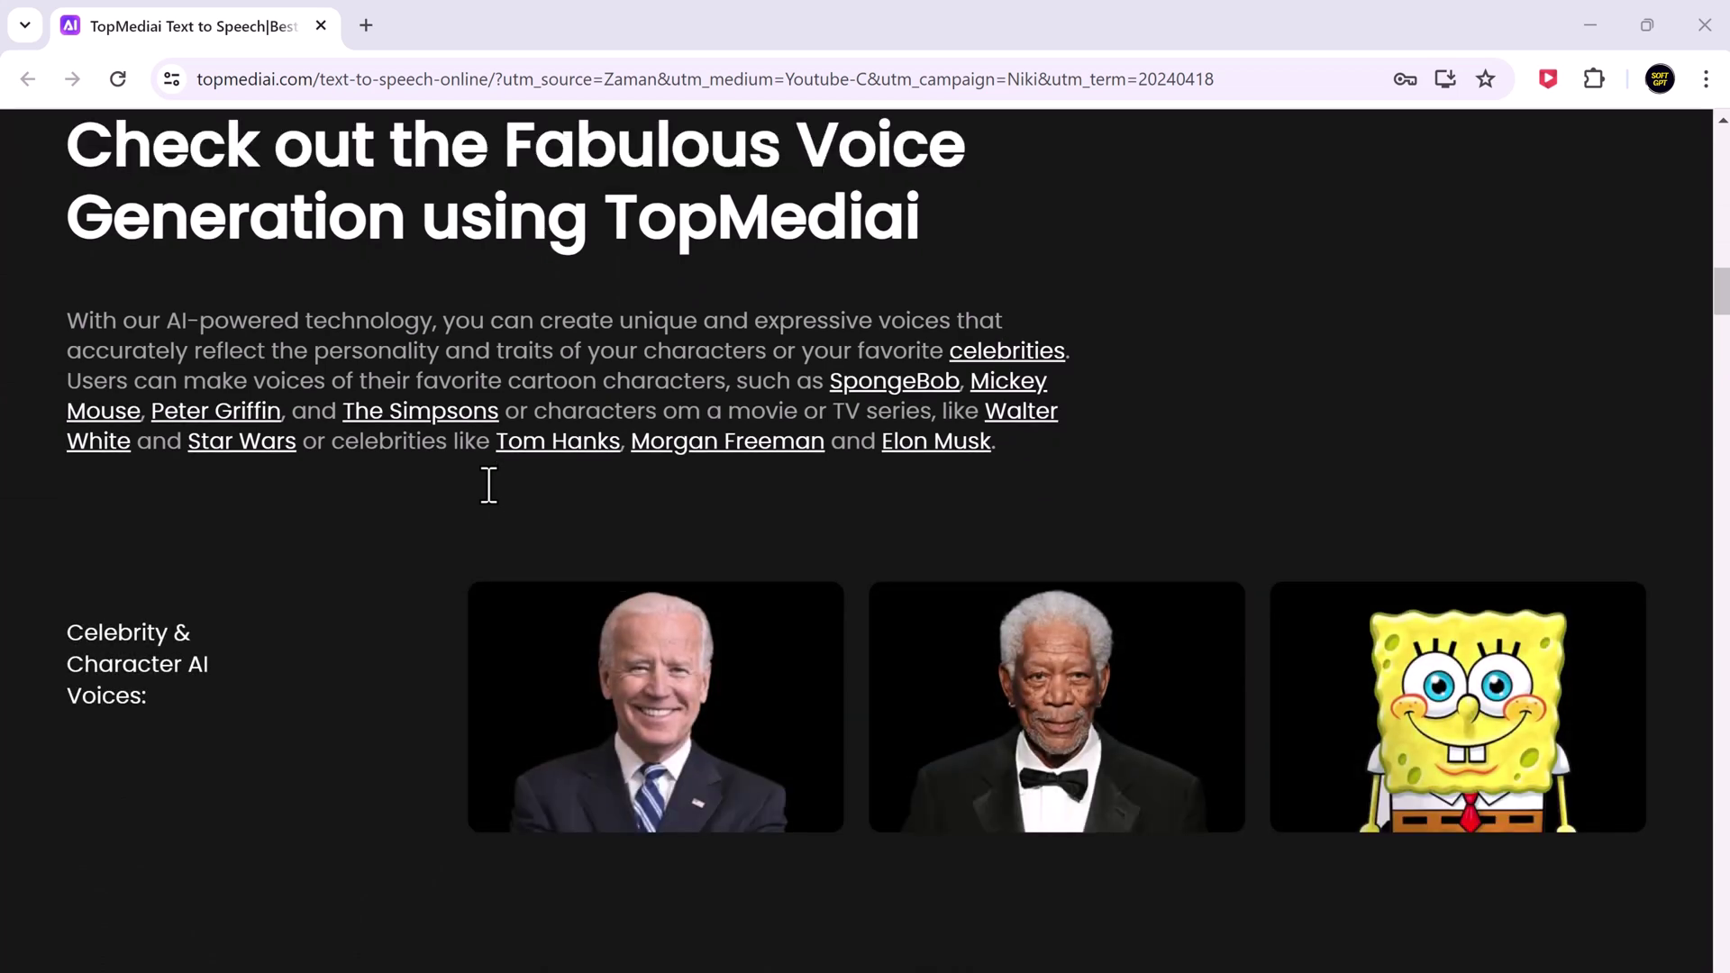
scroll(488, 486, "down", 1)
scroll(757, 625, "down", 2)
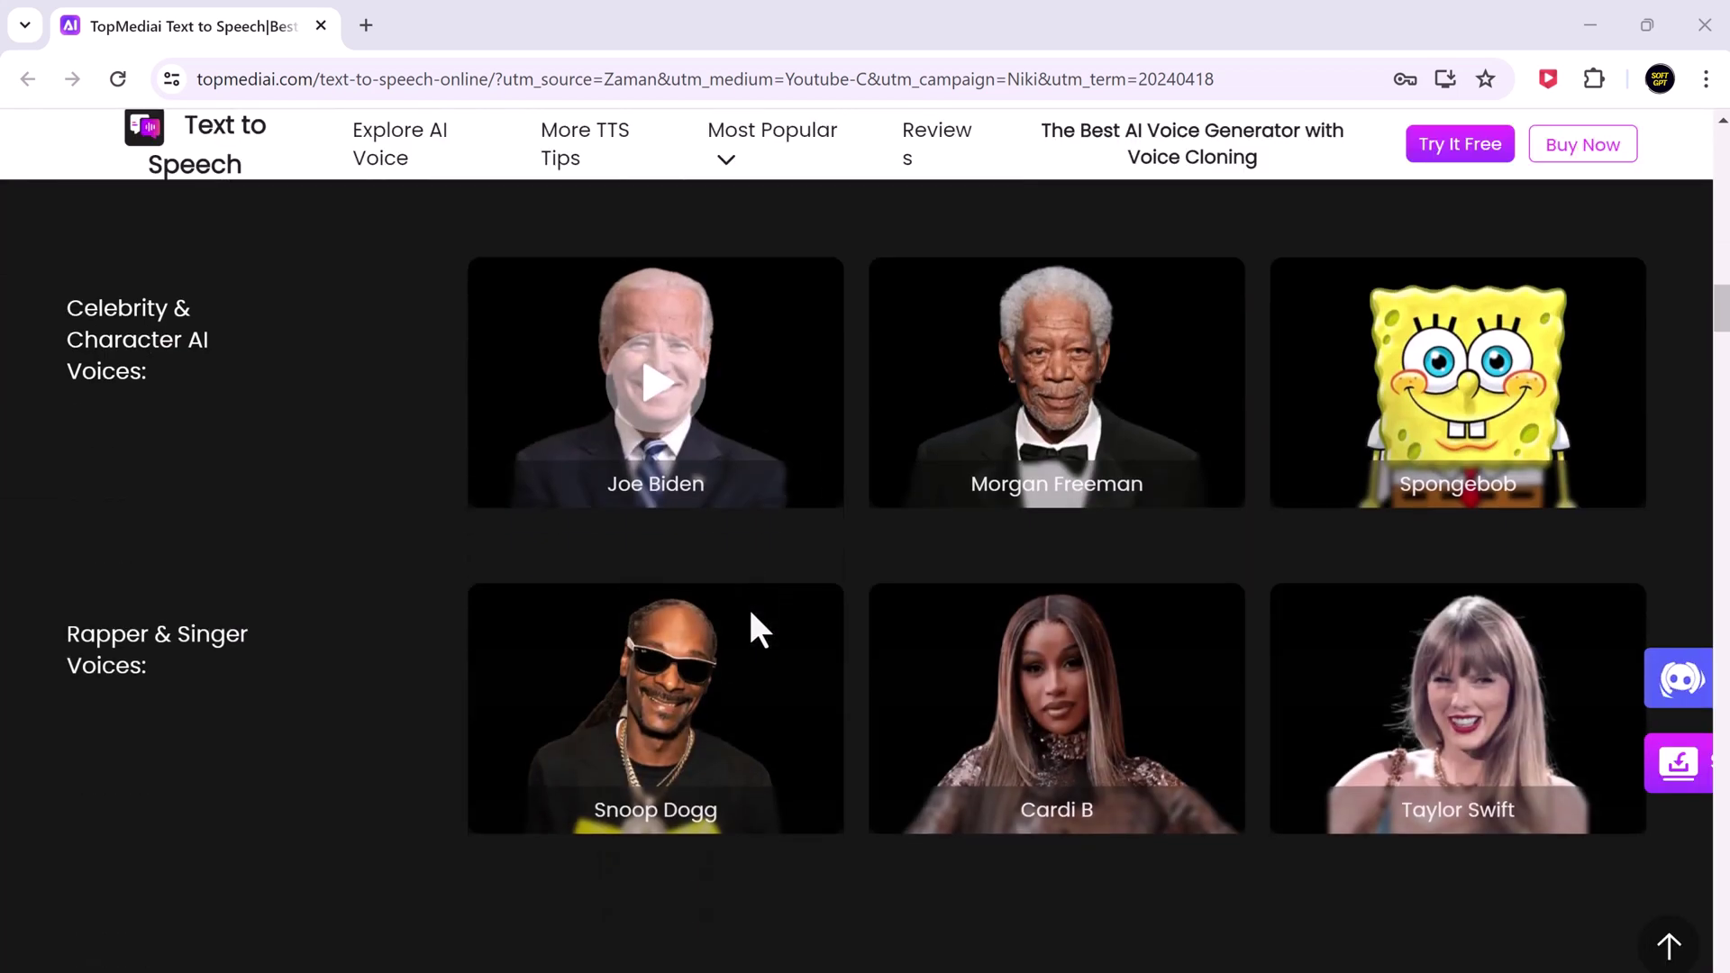
scroll(757, 625, "down", 4)
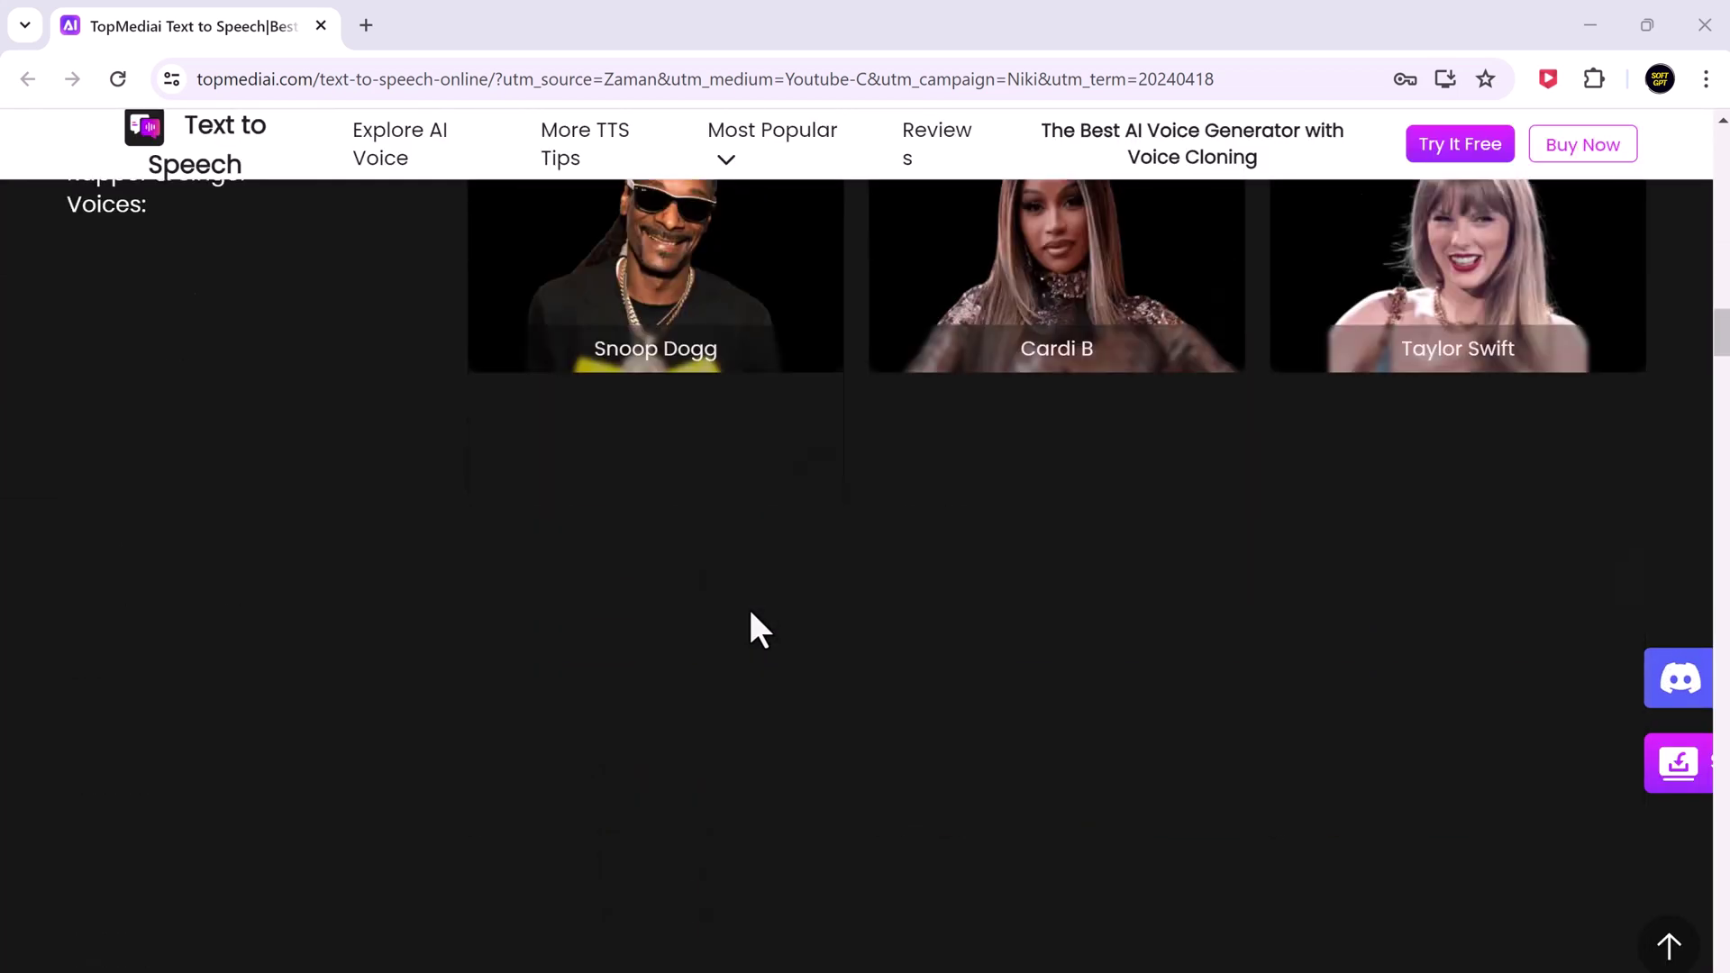
scroll(757, 625, "down", 2)
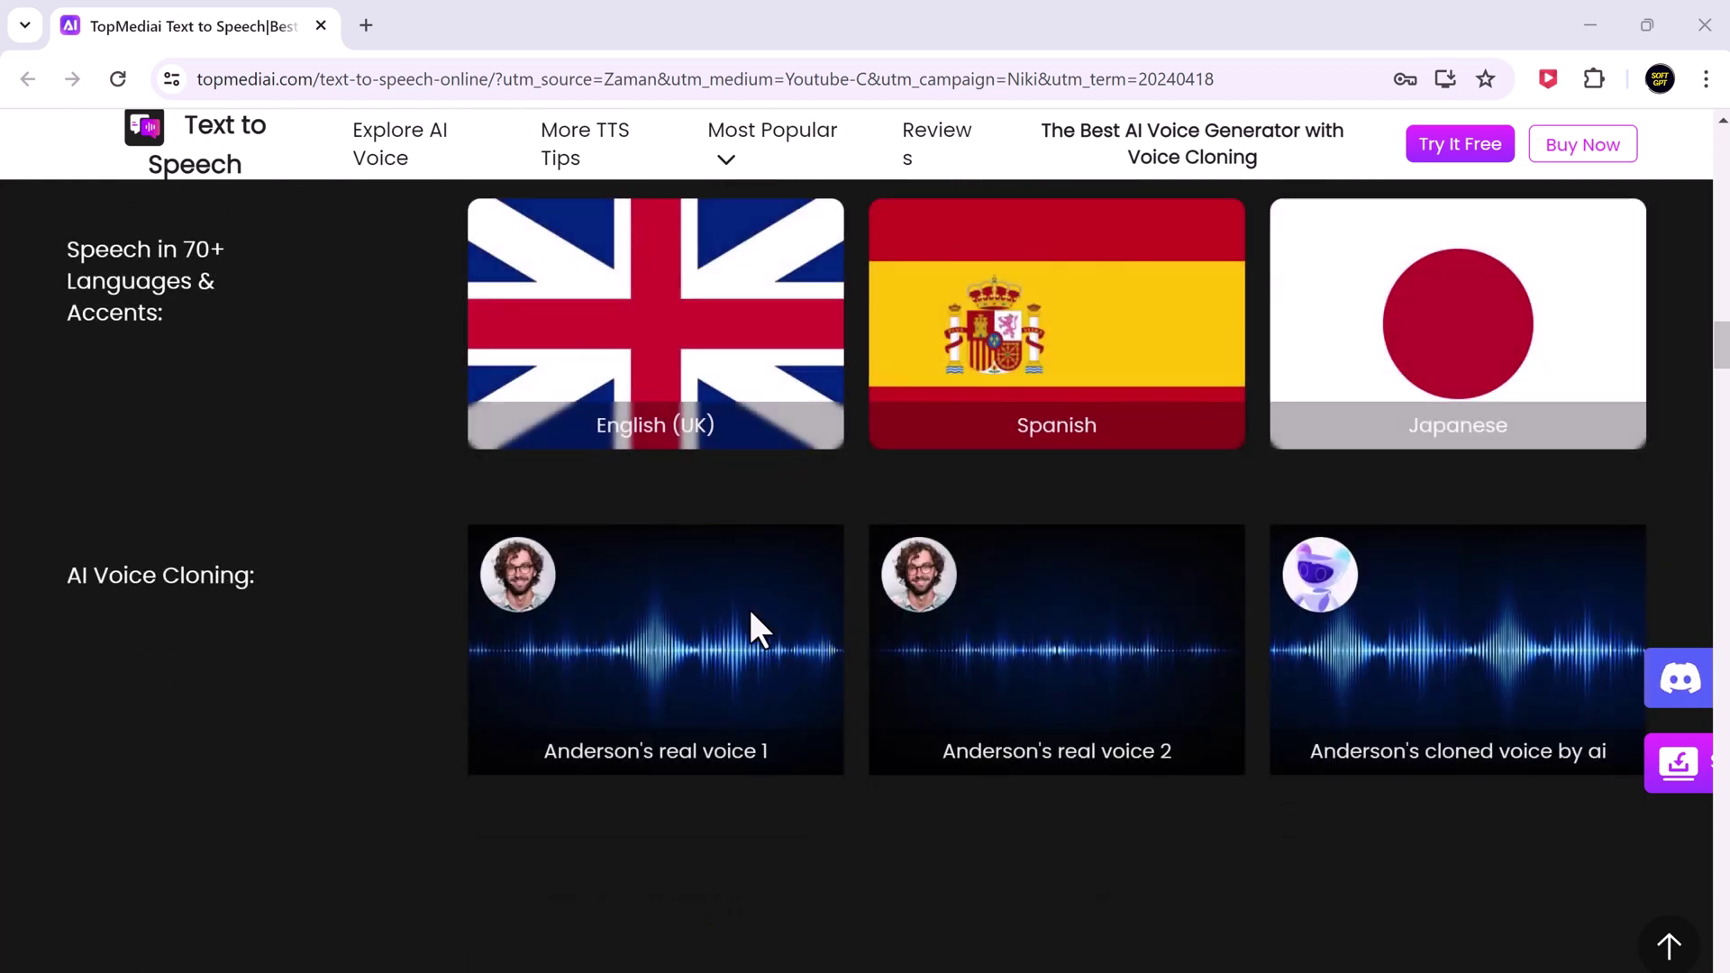
scroll(751, 626, "down", 4)
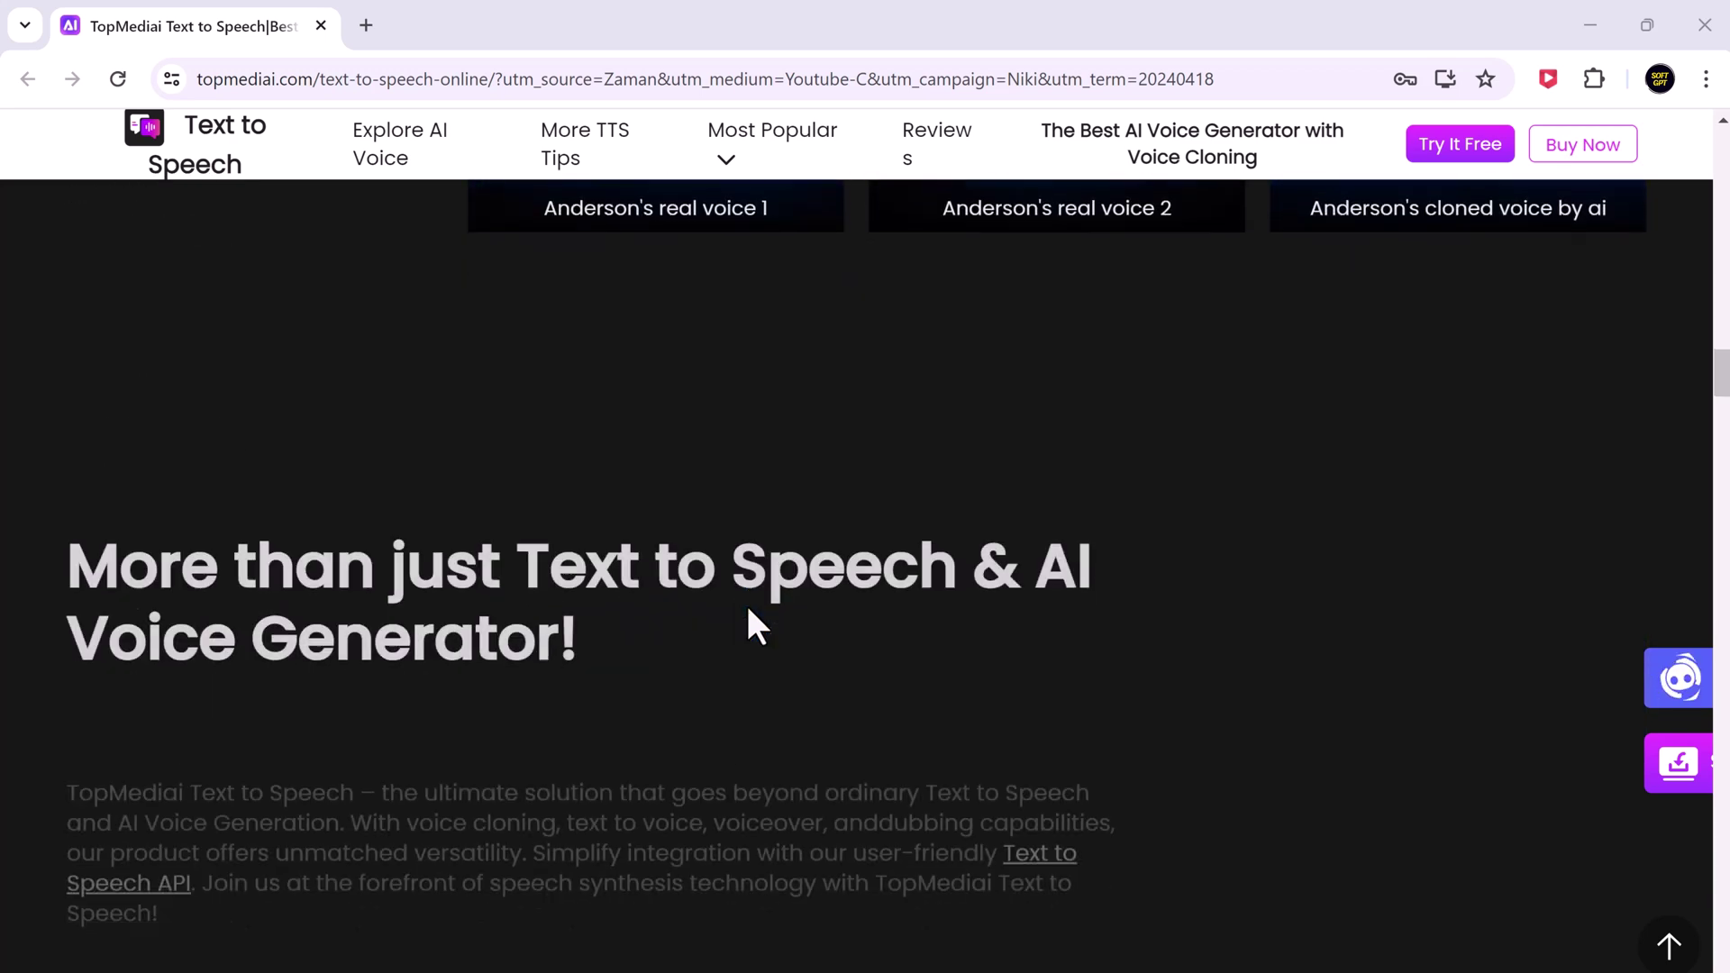
scroll(751, 626, "down", 2)
scroll(747, 605, "down", 2)
scroll(745, 601, "down", 3)
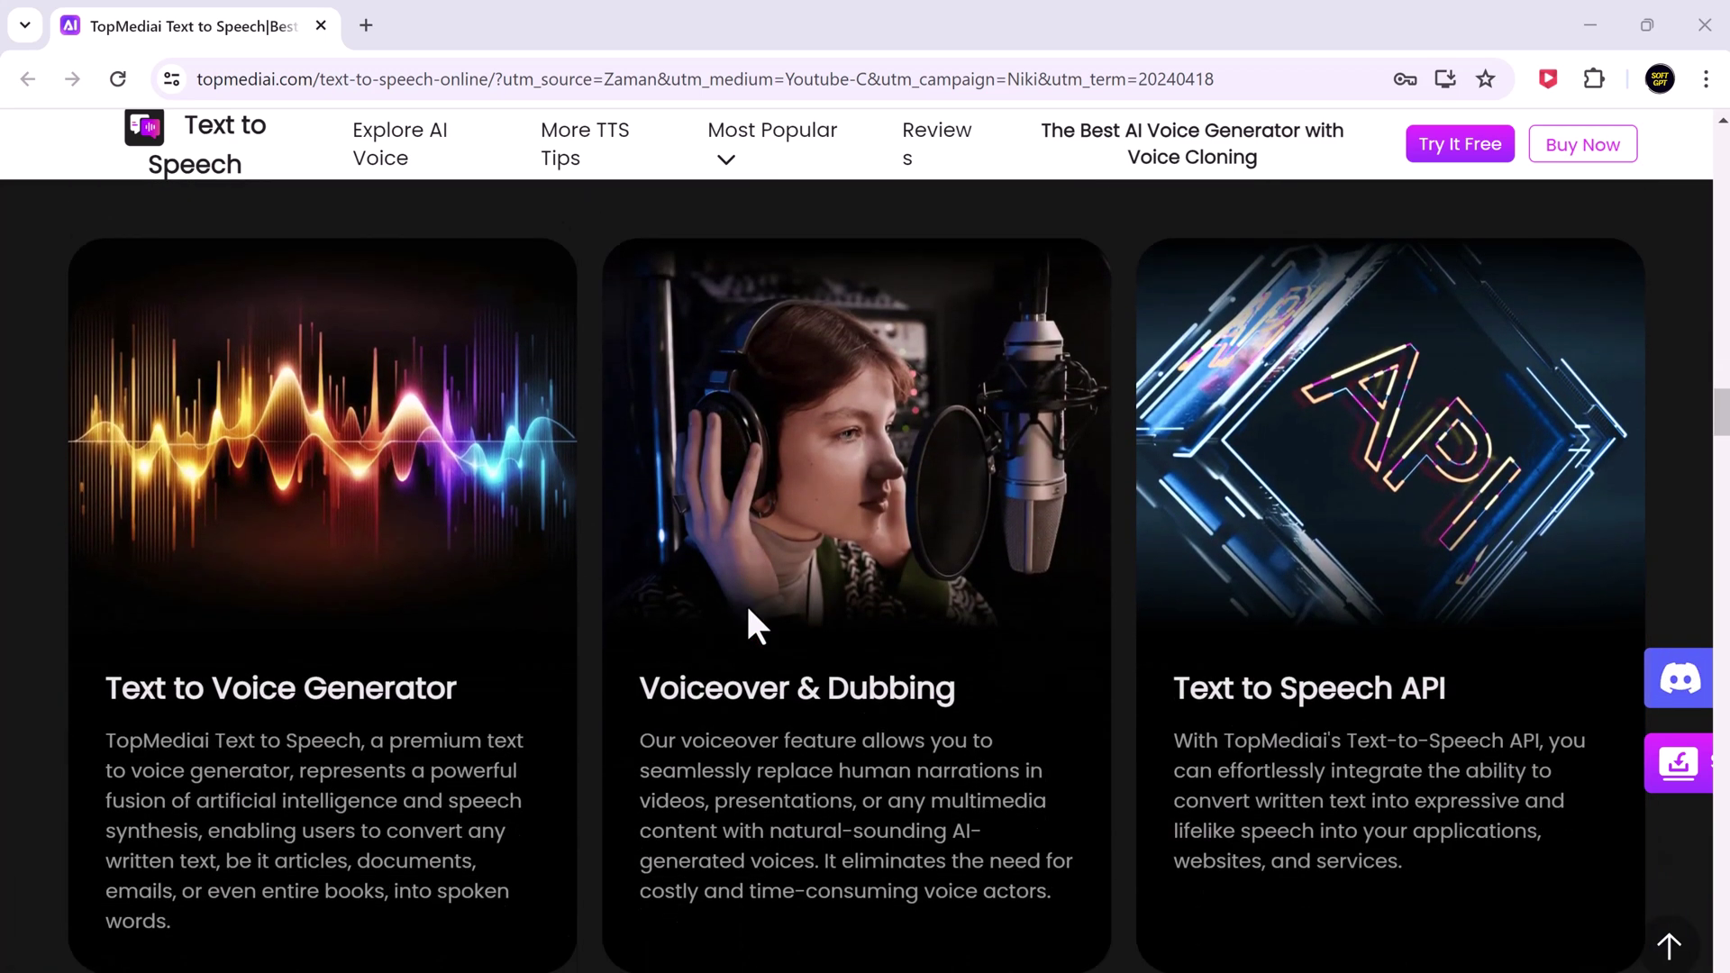
scroll(744, 602, "down", 2)
scroll(744, 602, "down", 4)
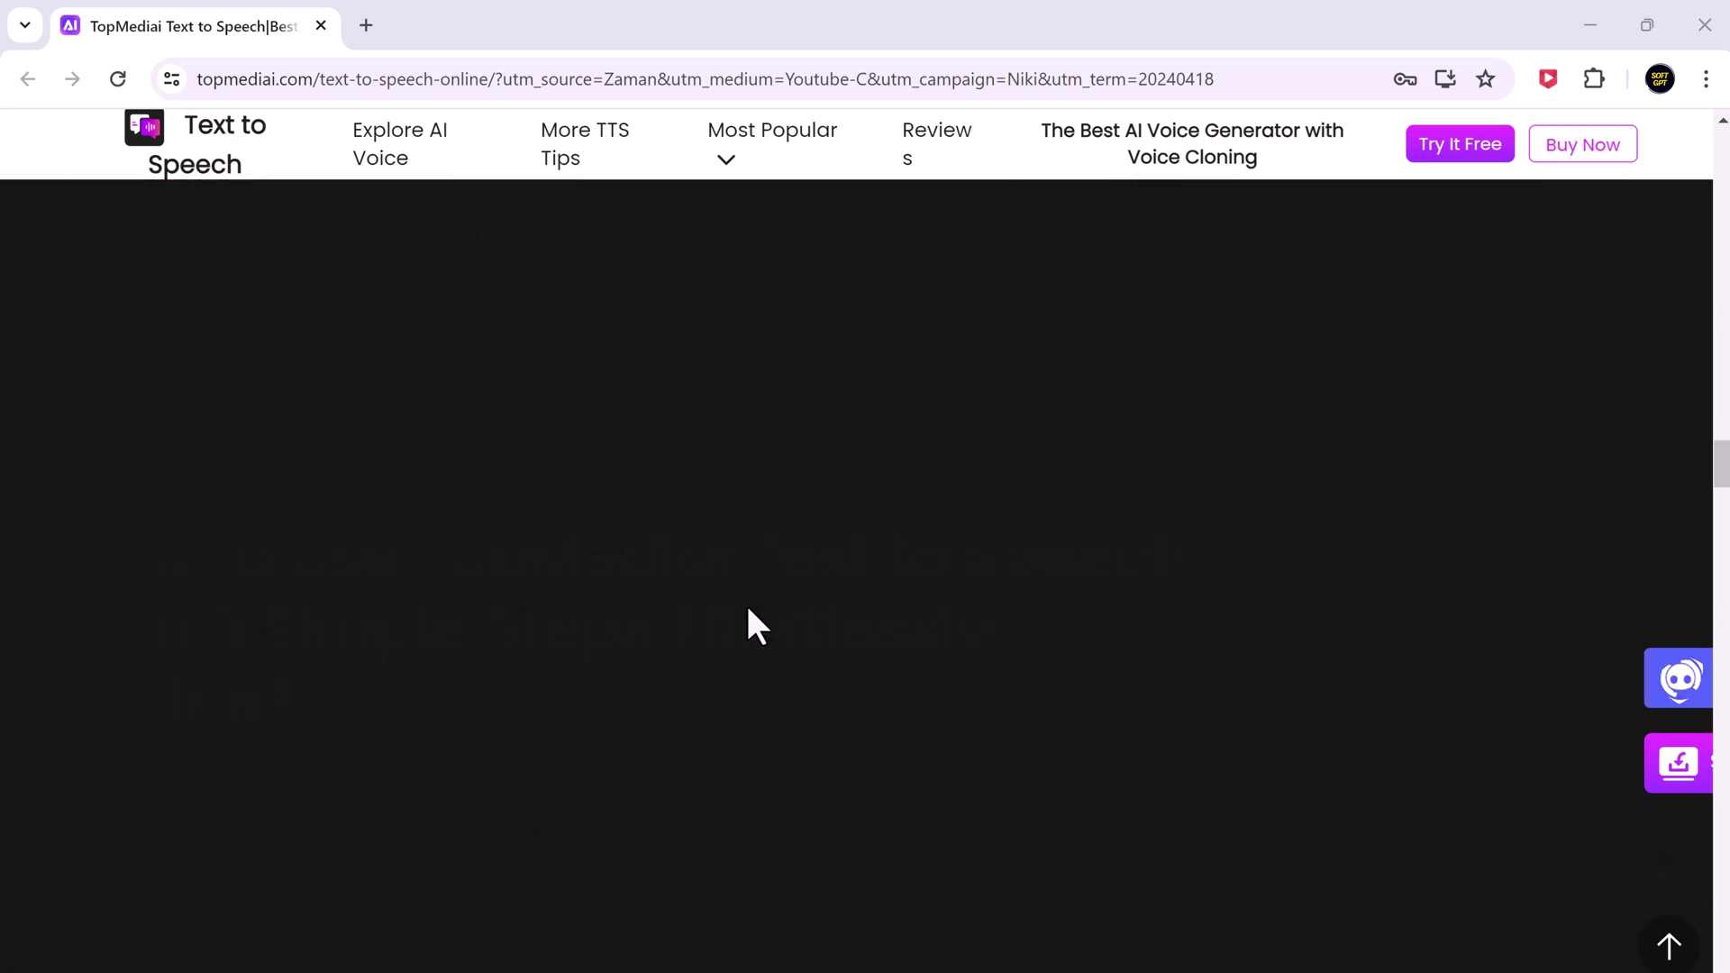
scroll(746, 603, "down", 3)
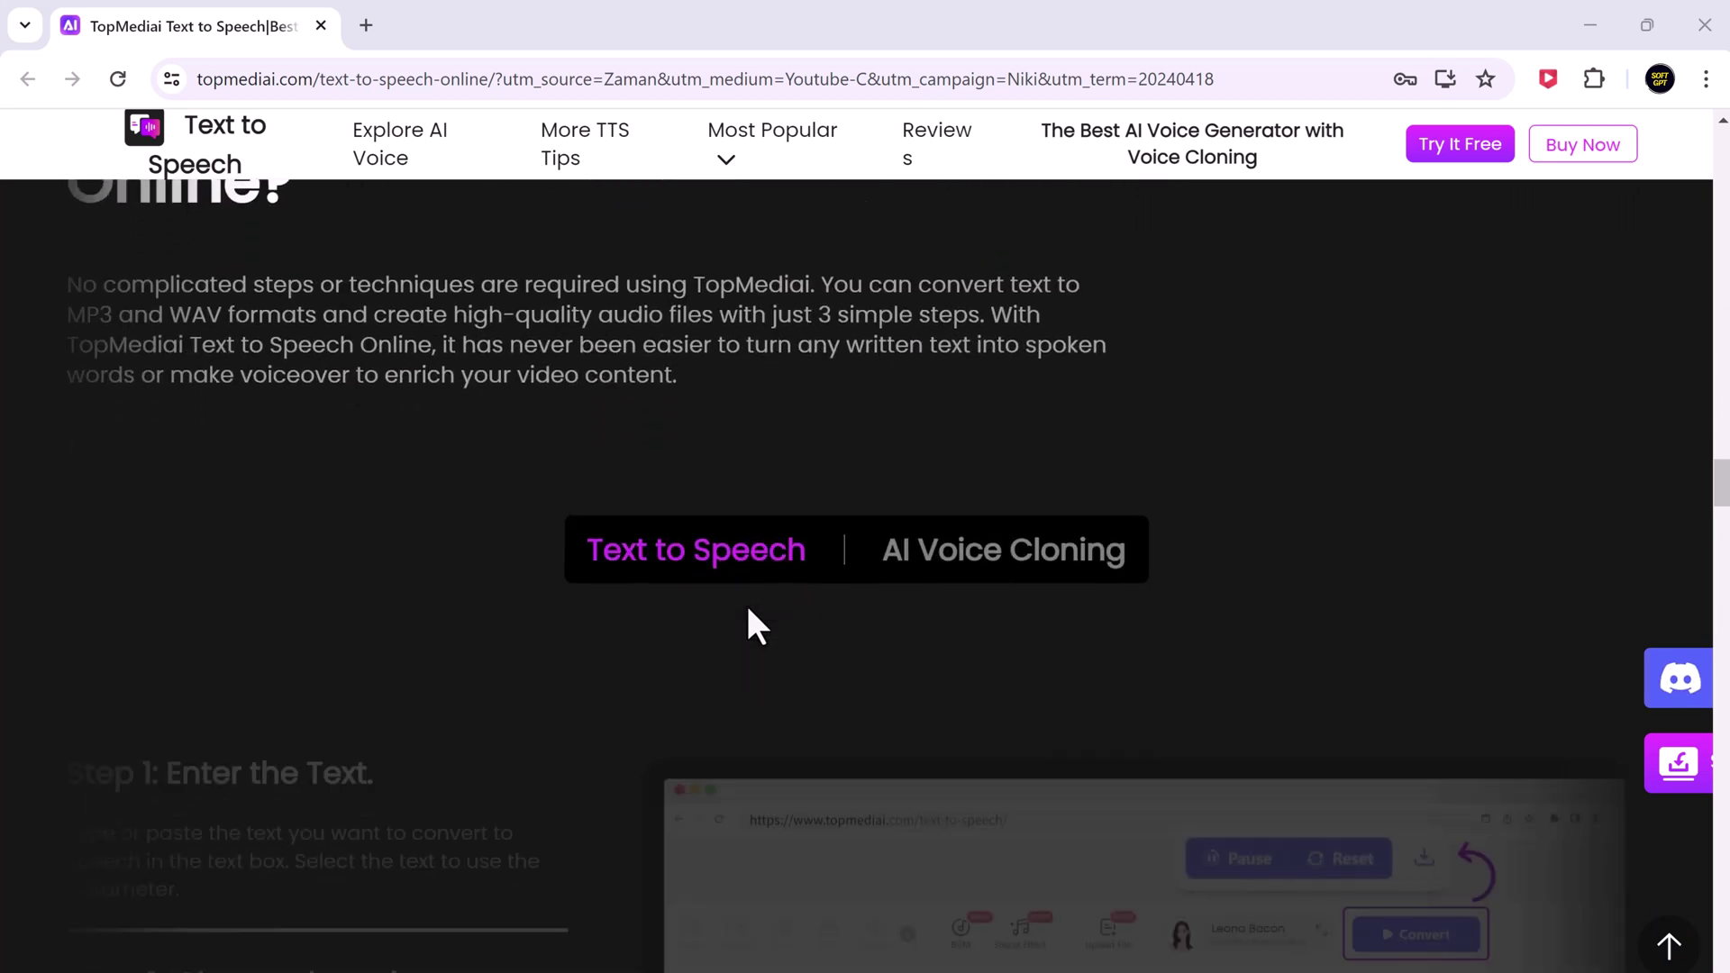
scroll(746, 604, "down", 3)
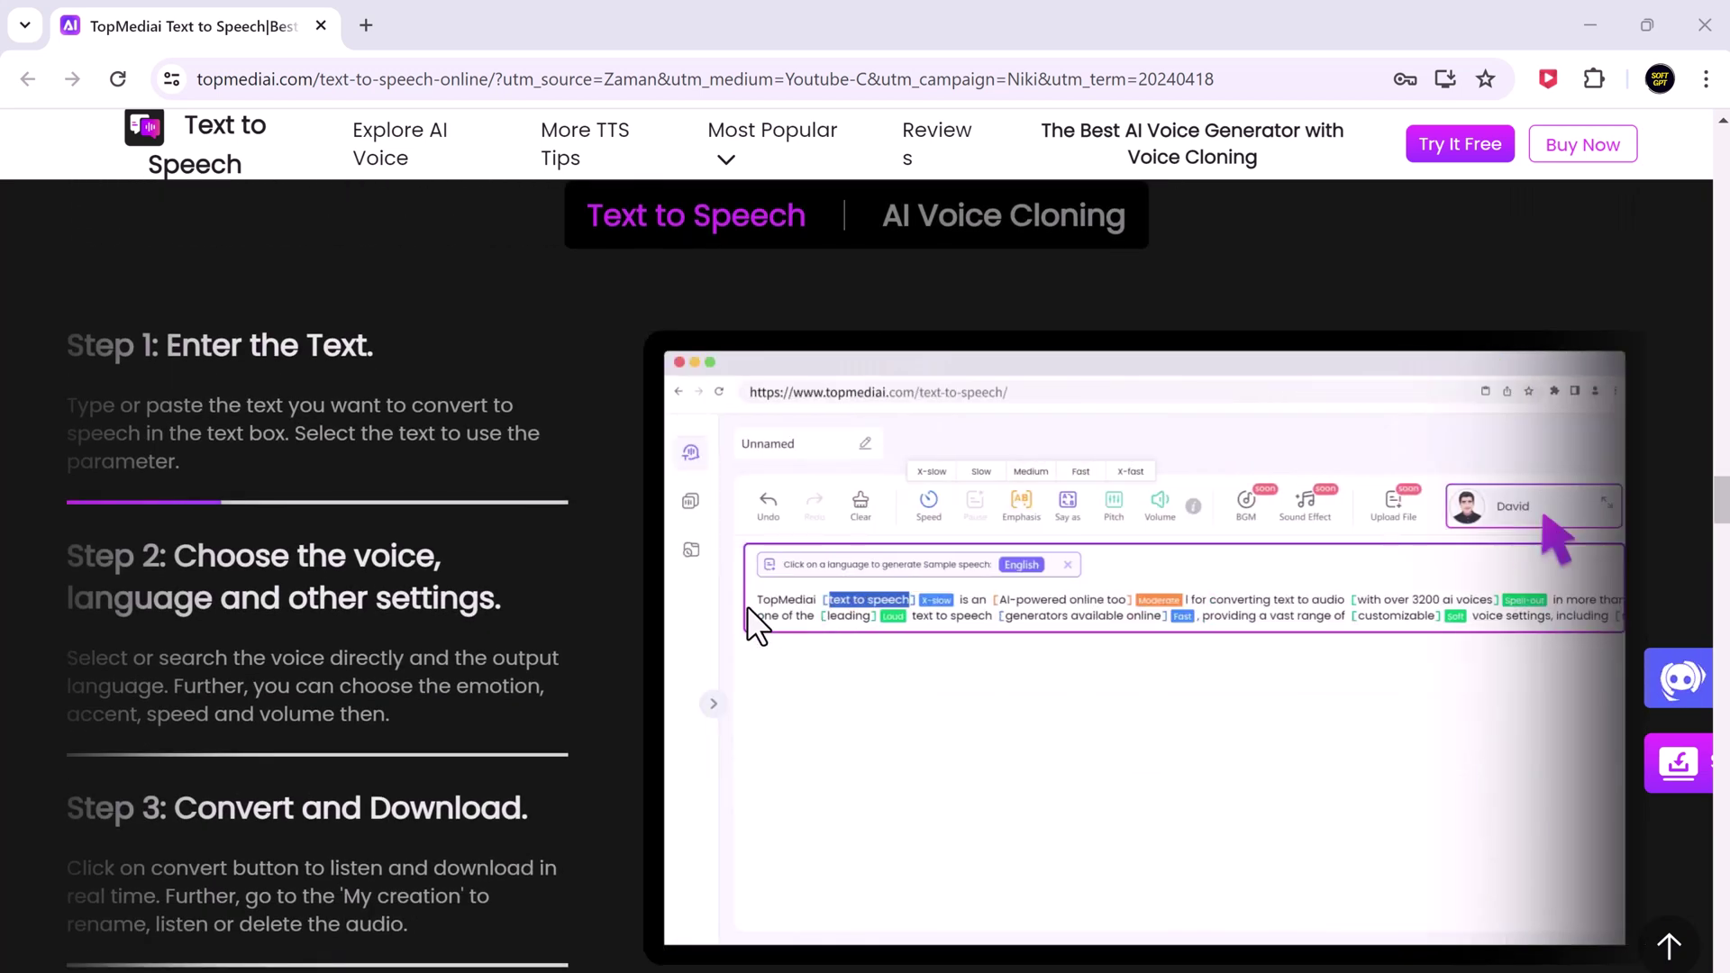
scroll(746, 604, "up", 10)
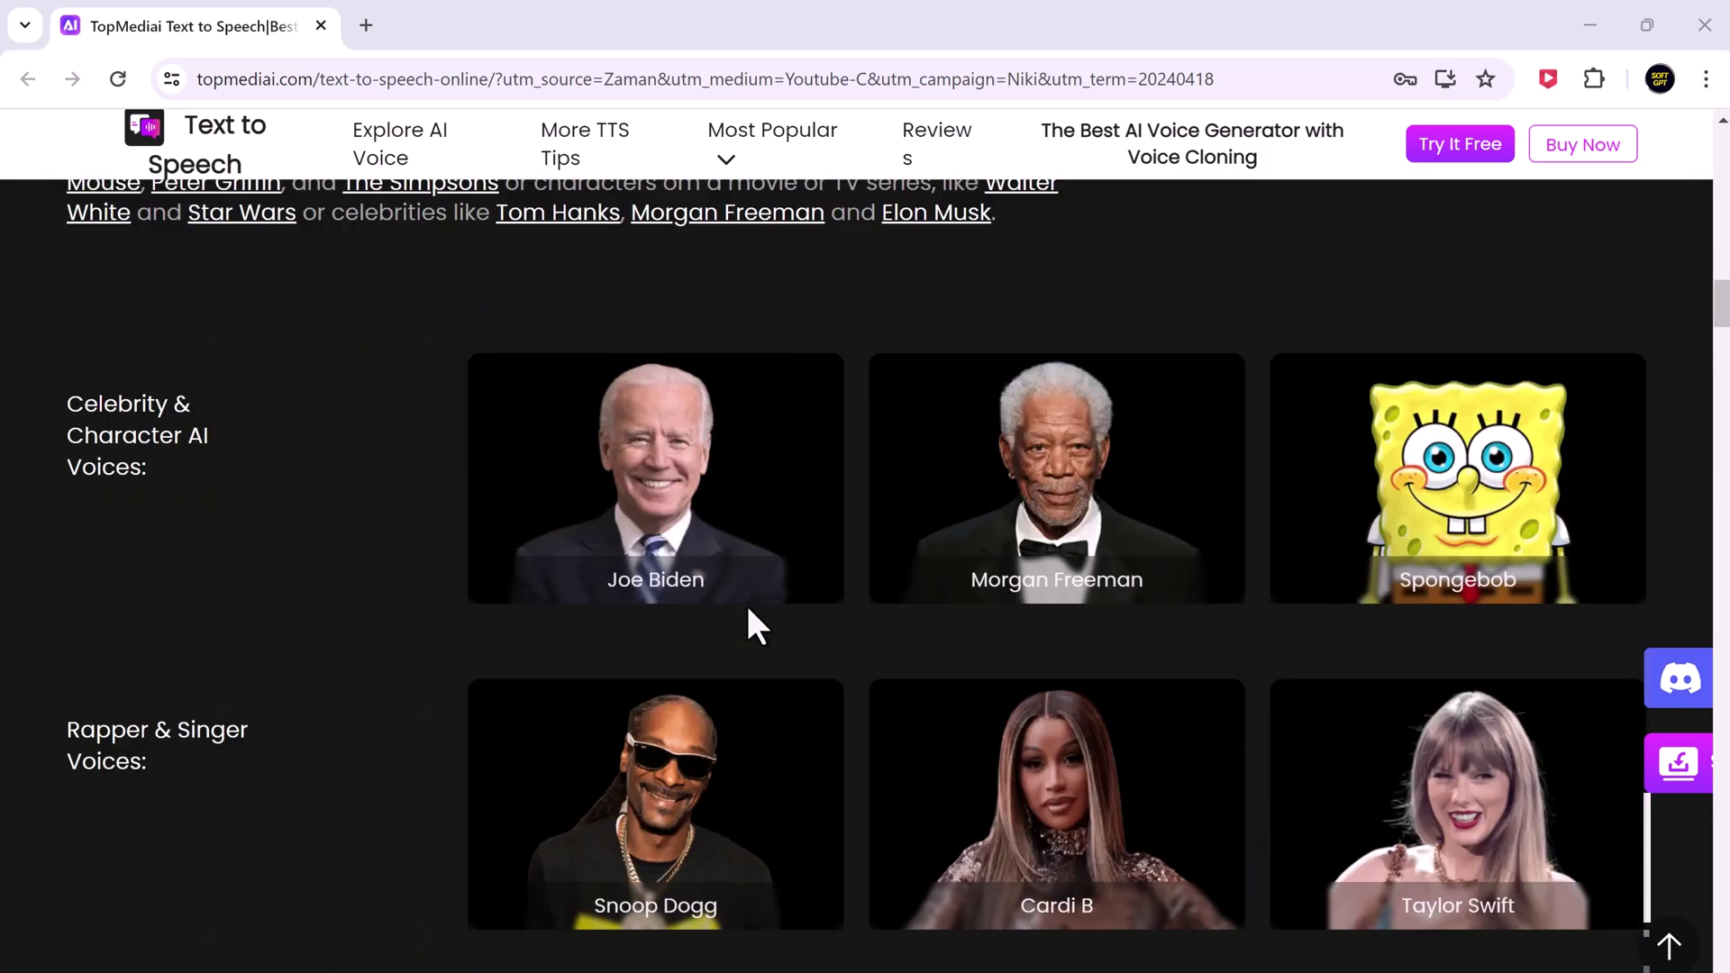
scroll(744, 602, "up", 10)
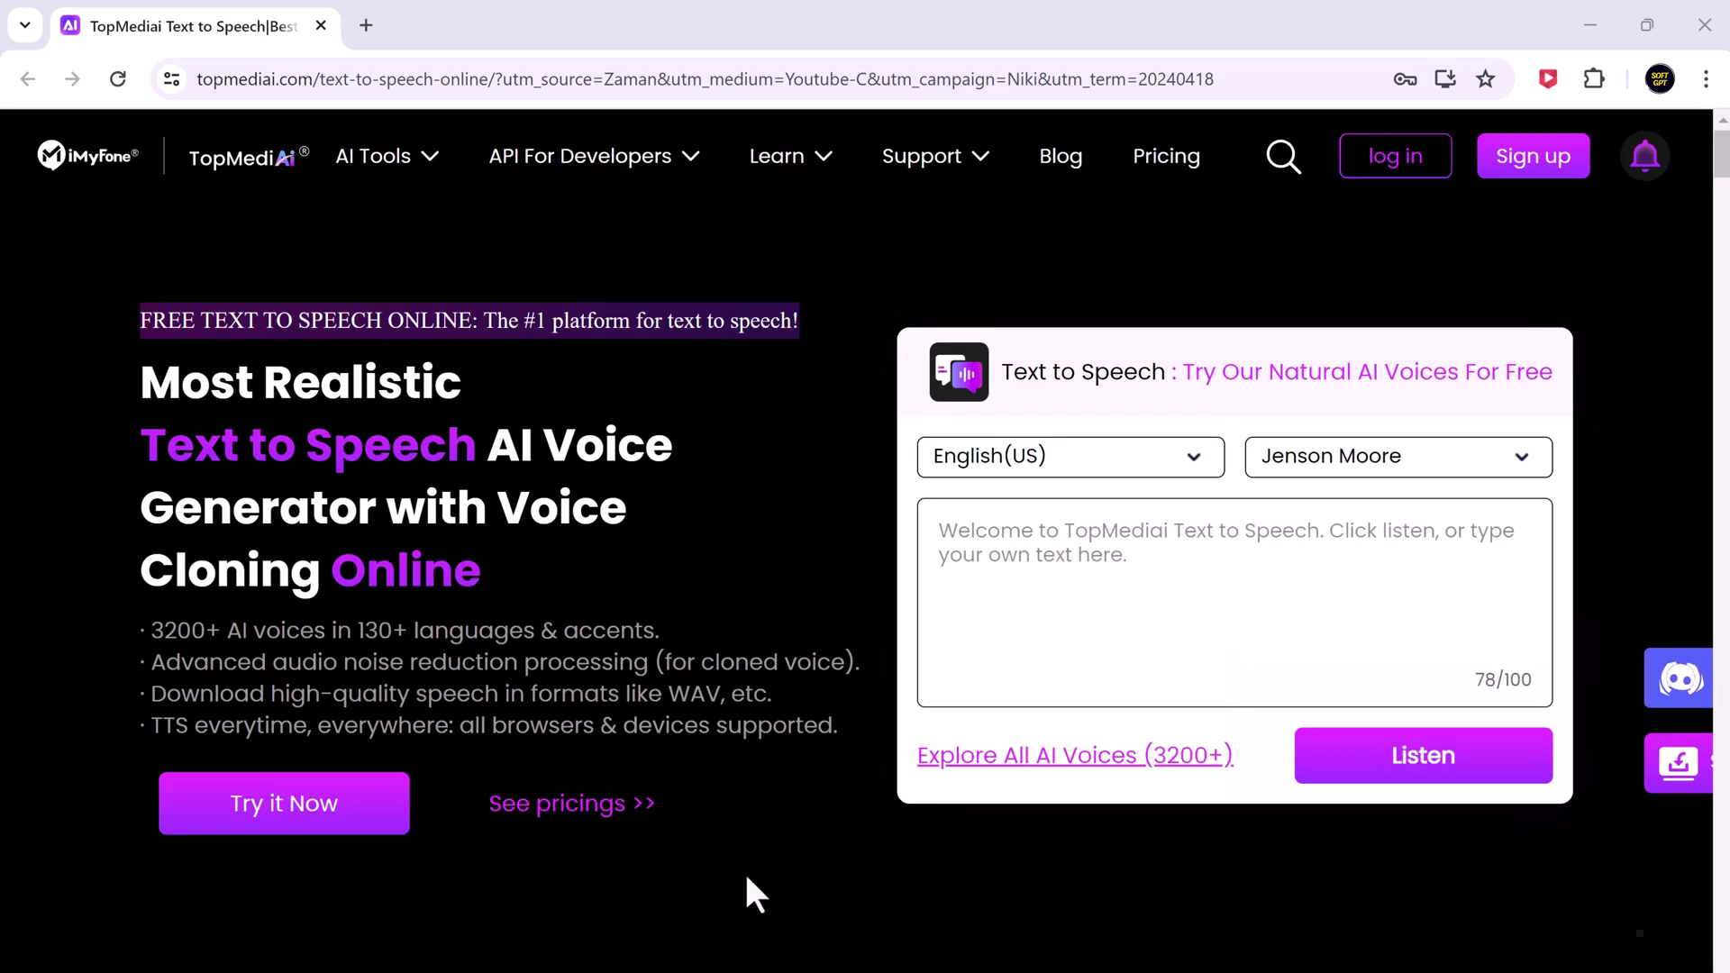
left_click(379, 815)
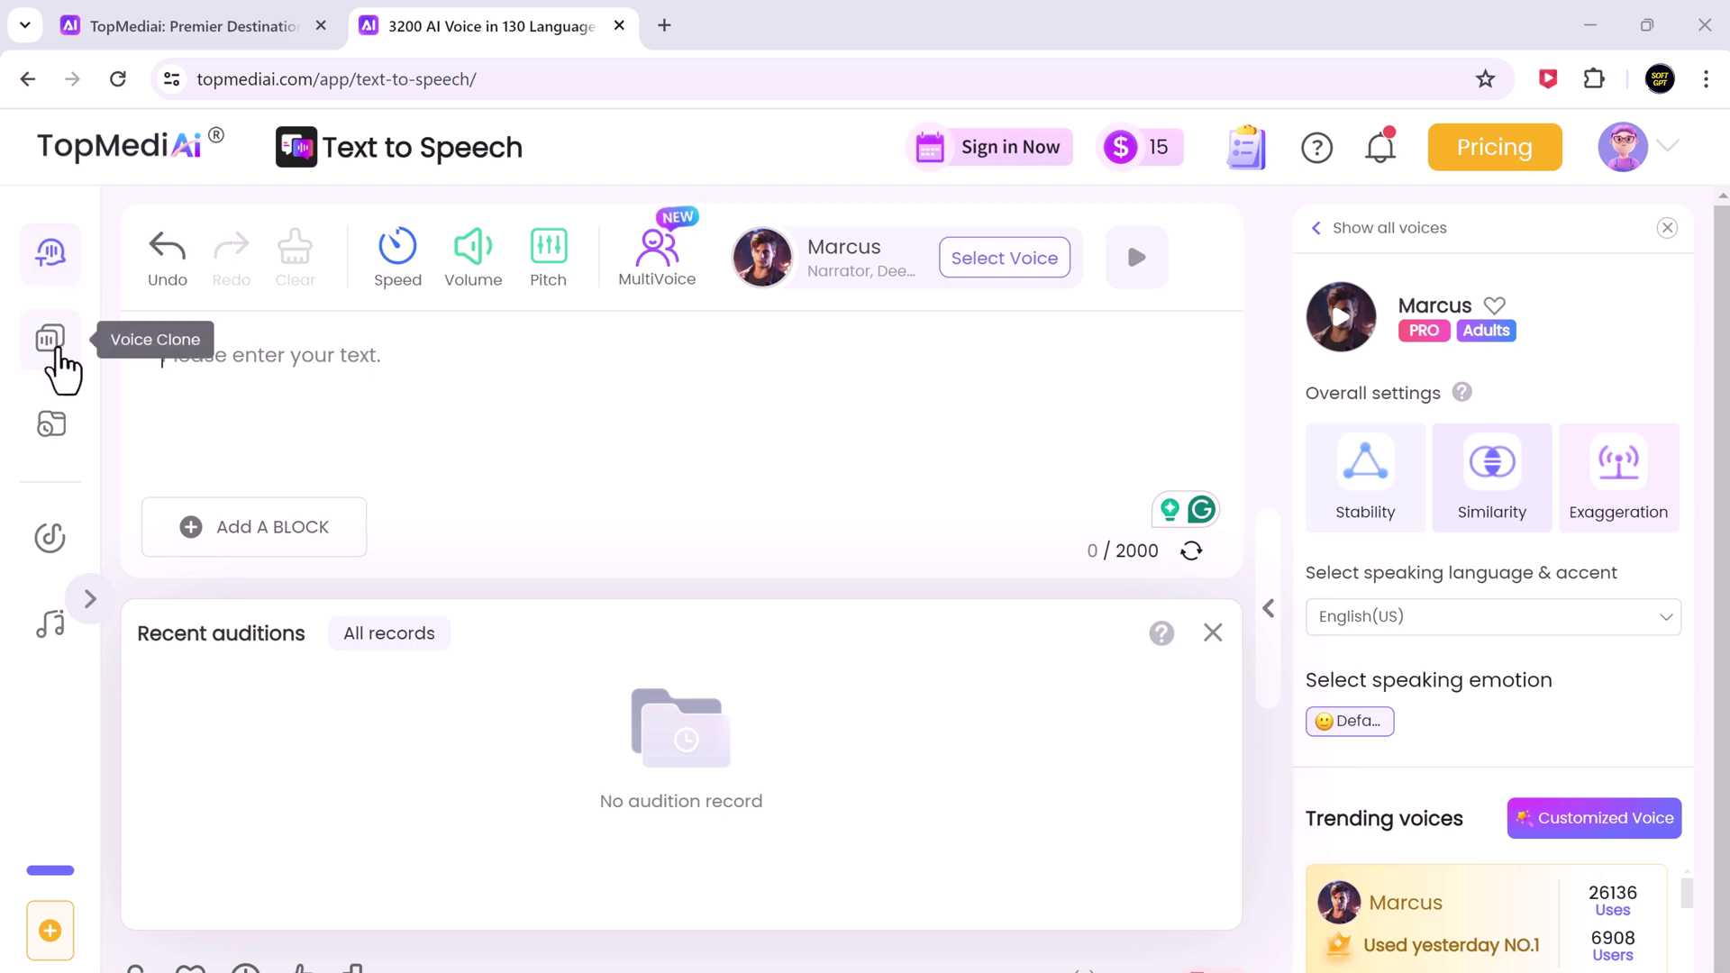
Check the Voice Clone page and the empty My Creation list, then return to Text to Speech.
left_click(57, 351)
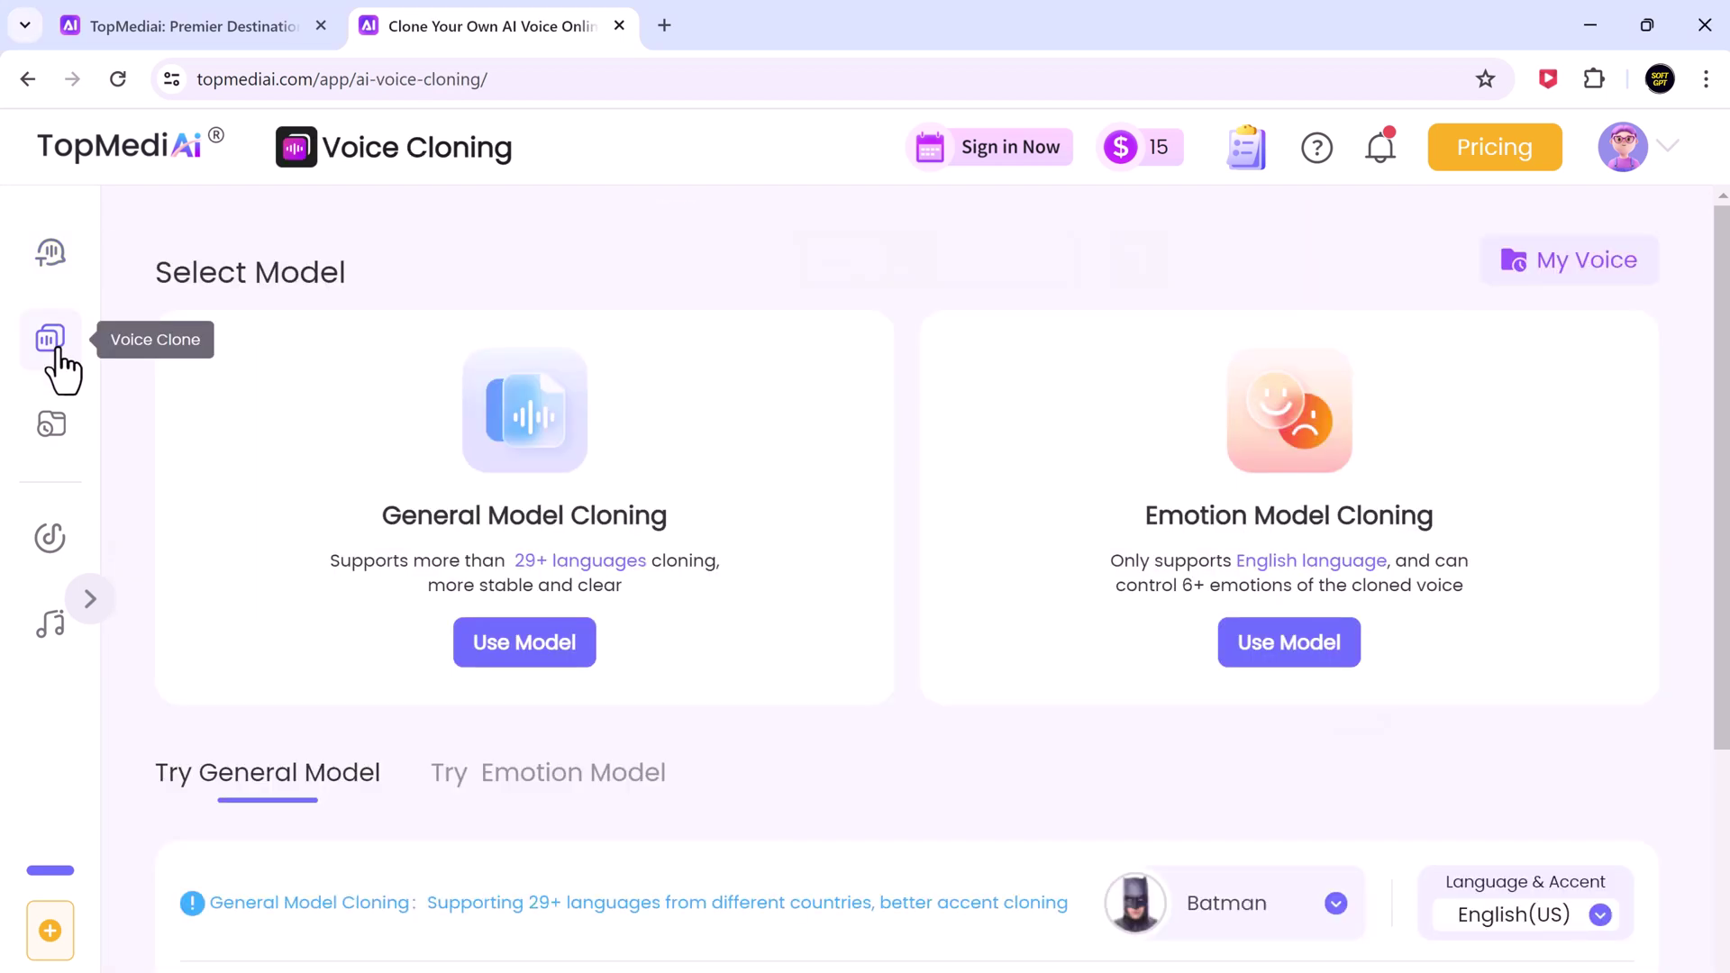
left_click(63, 432)
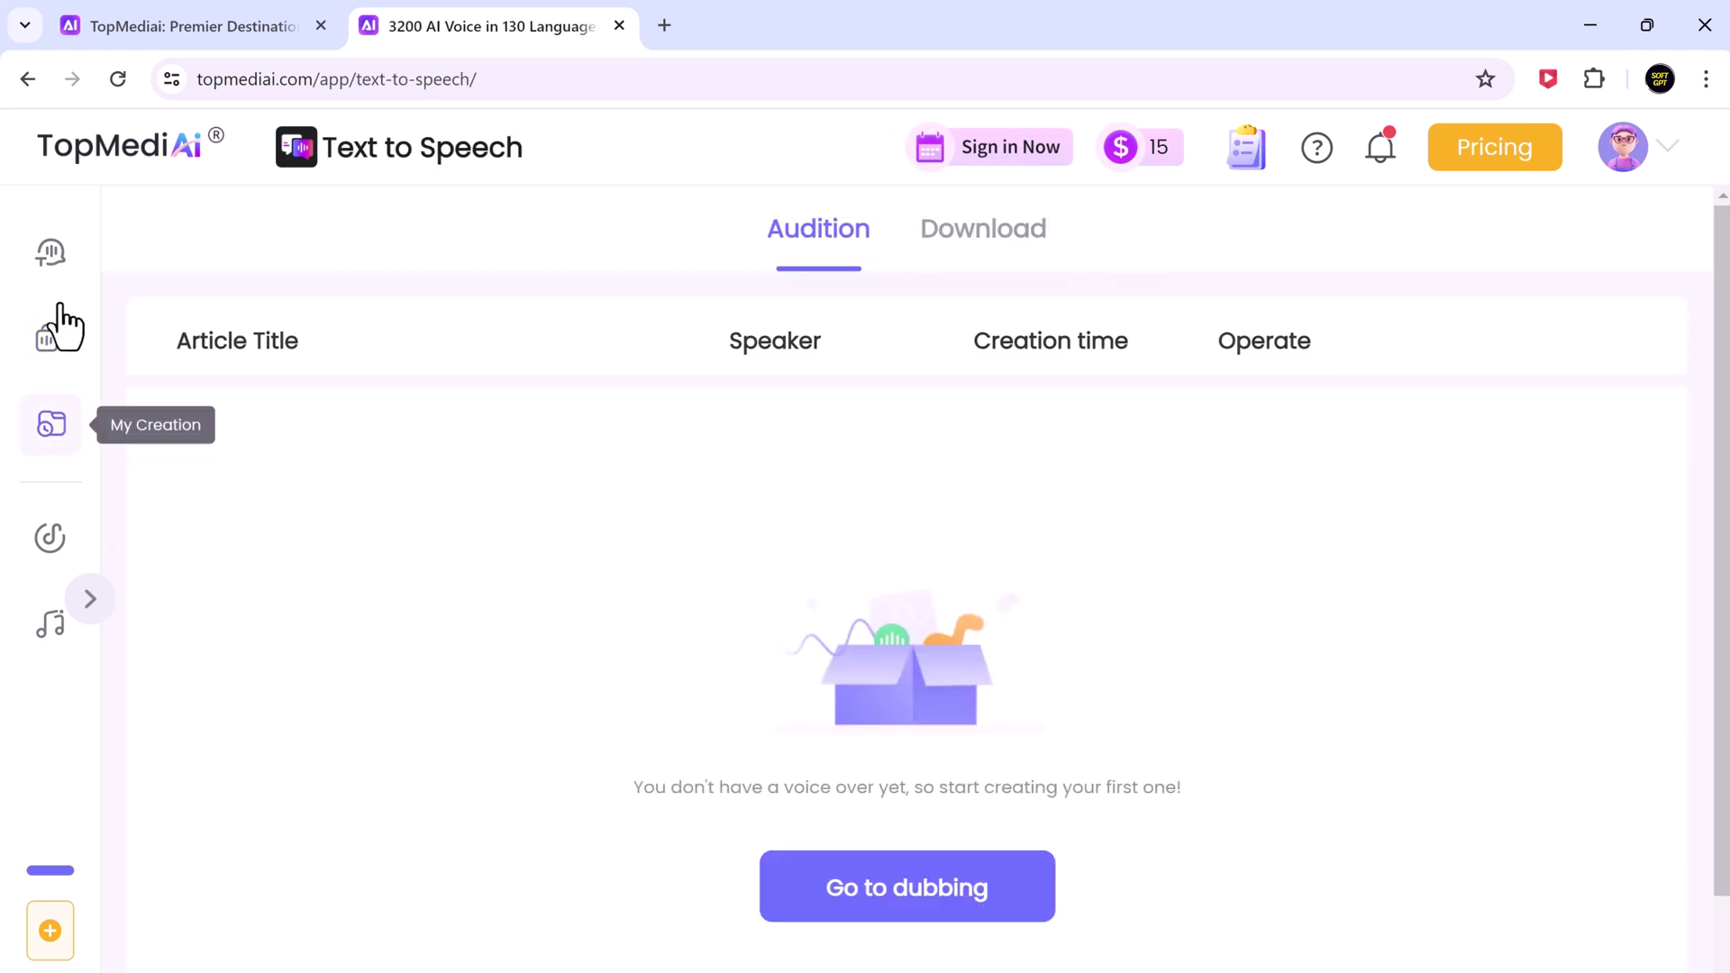
left_click(54, 257)
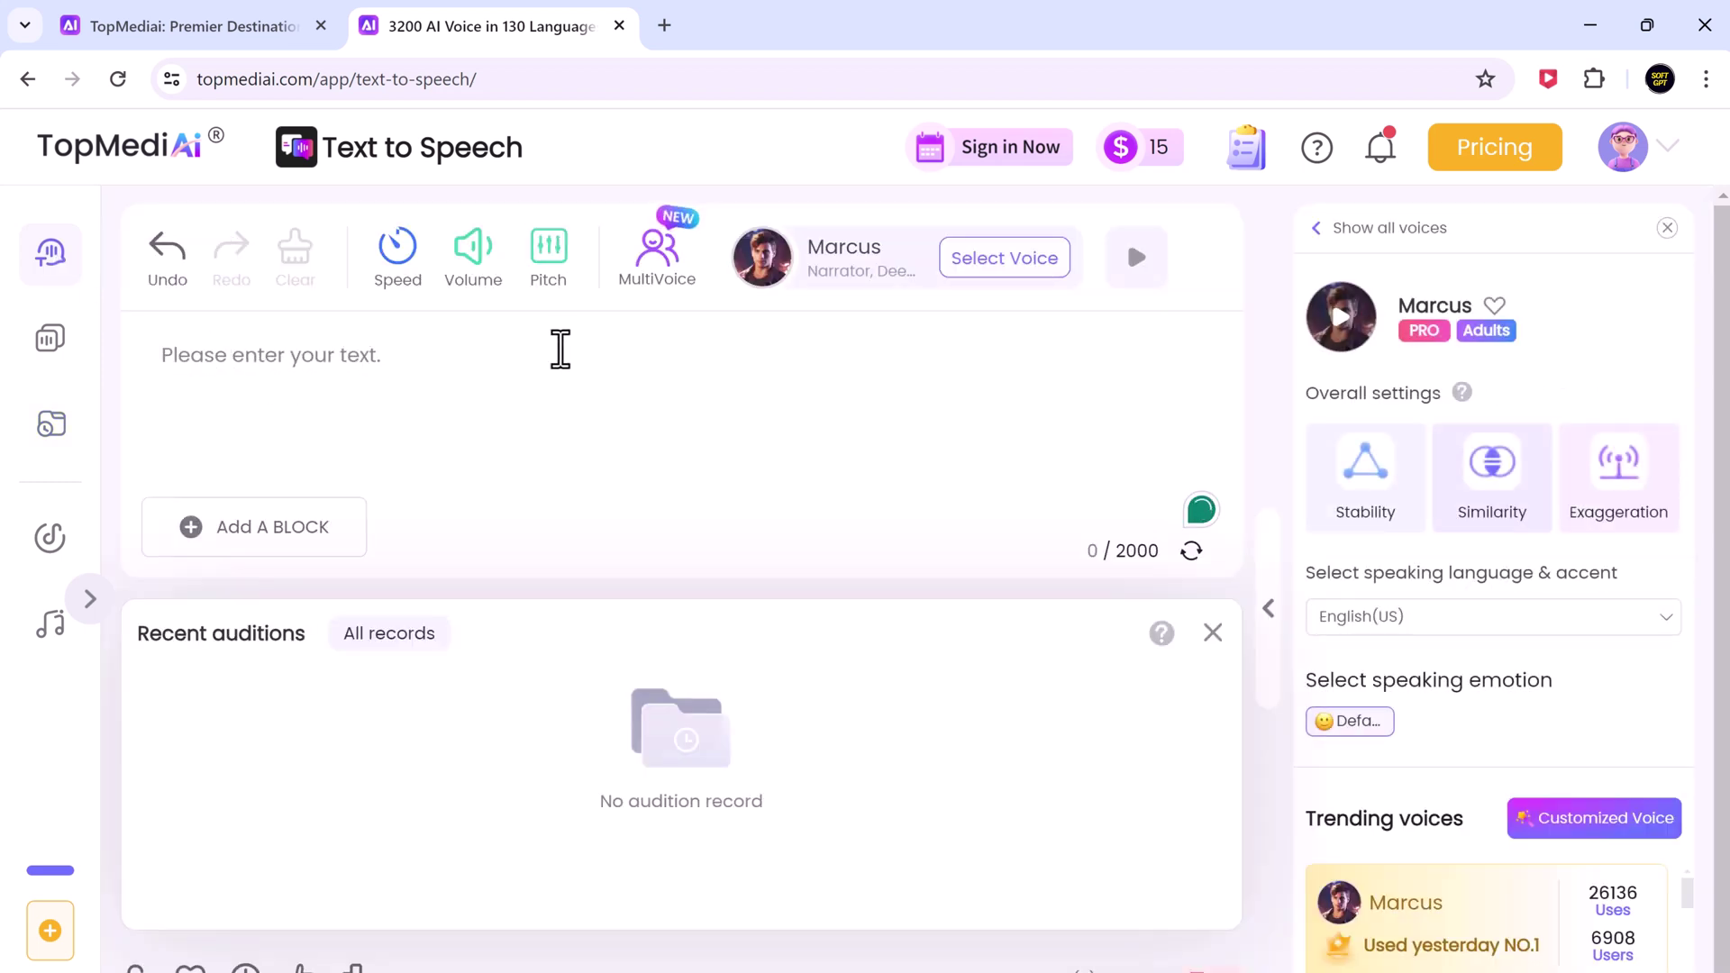
Open the voice library and browse the YouTubers and Animation voice categories.
left_click(920, 261)
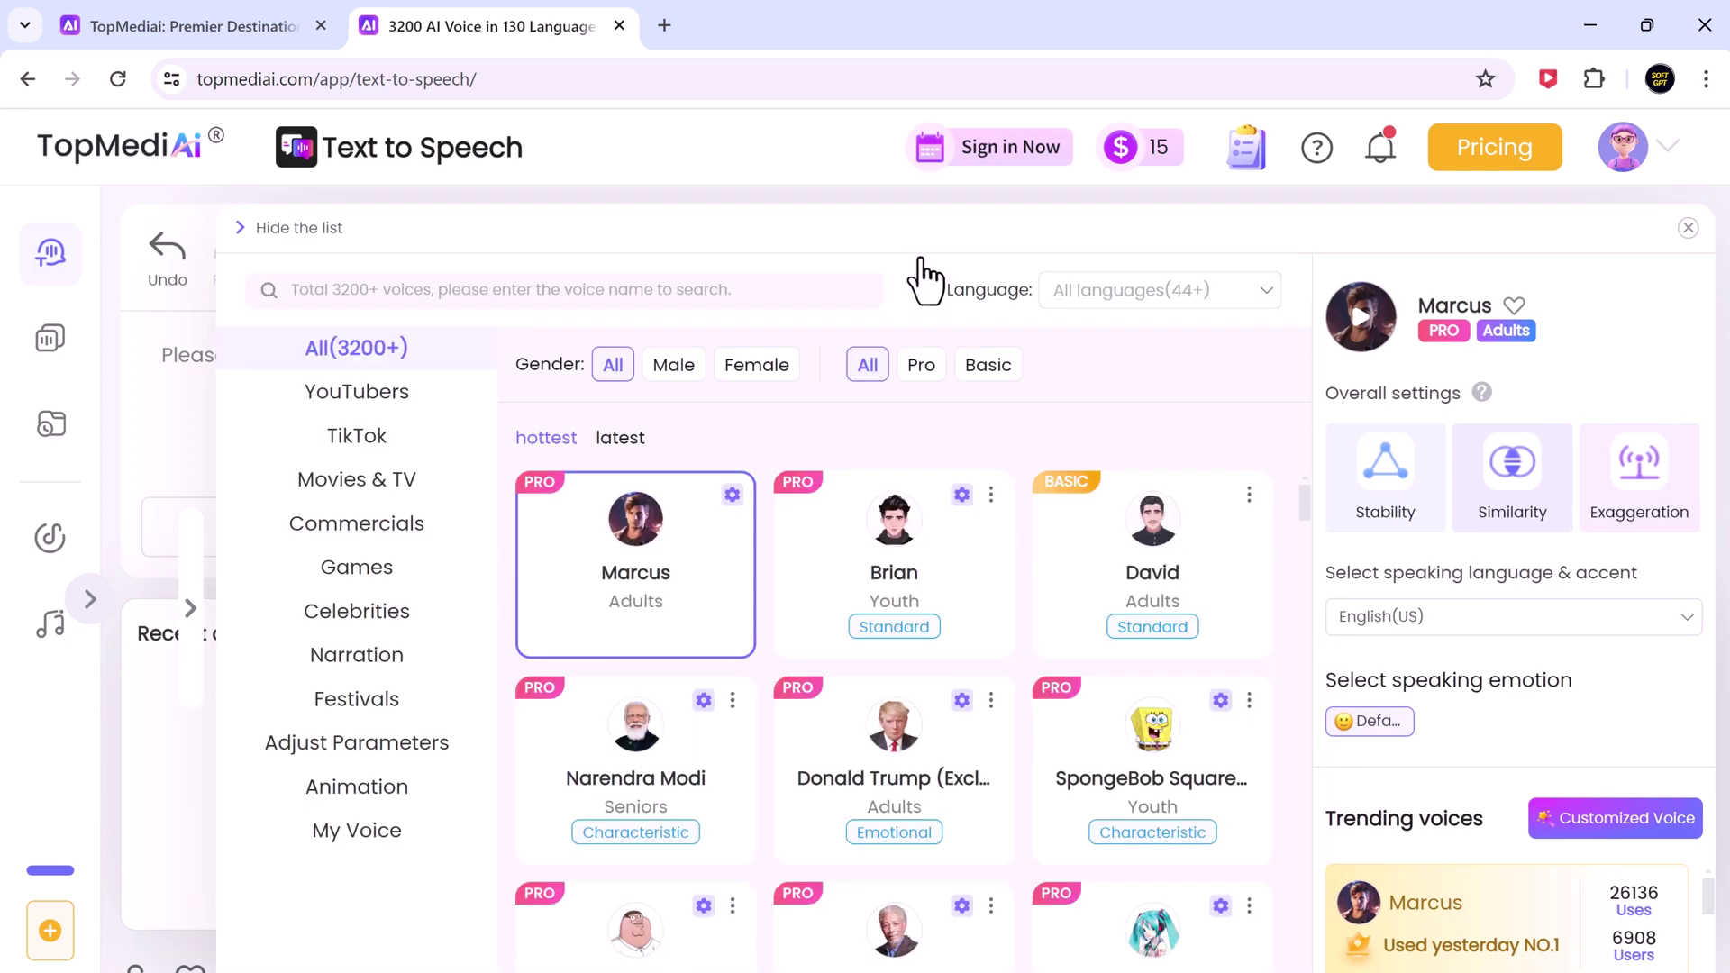
scroll(950, 445, "down", 3)
scroll(1058, 610, "down", 5)
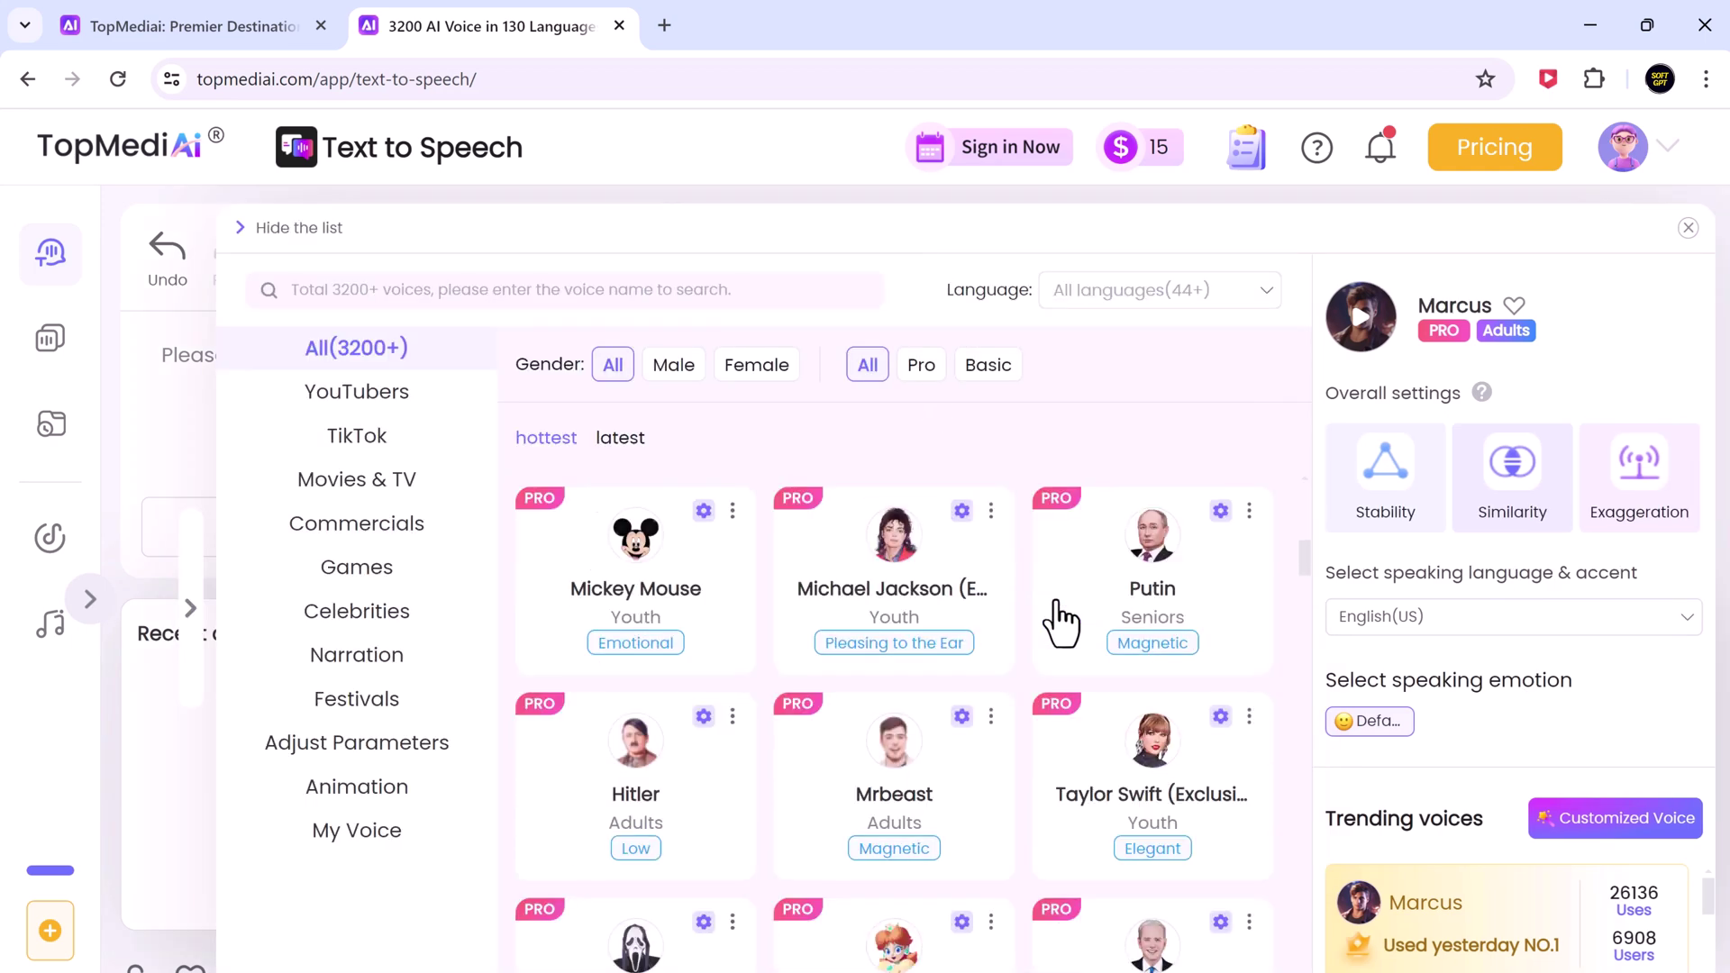
scroll(1057, 618, "down", 5)
scroll(1056, 597, "down", 3)
left_click(396, 394)
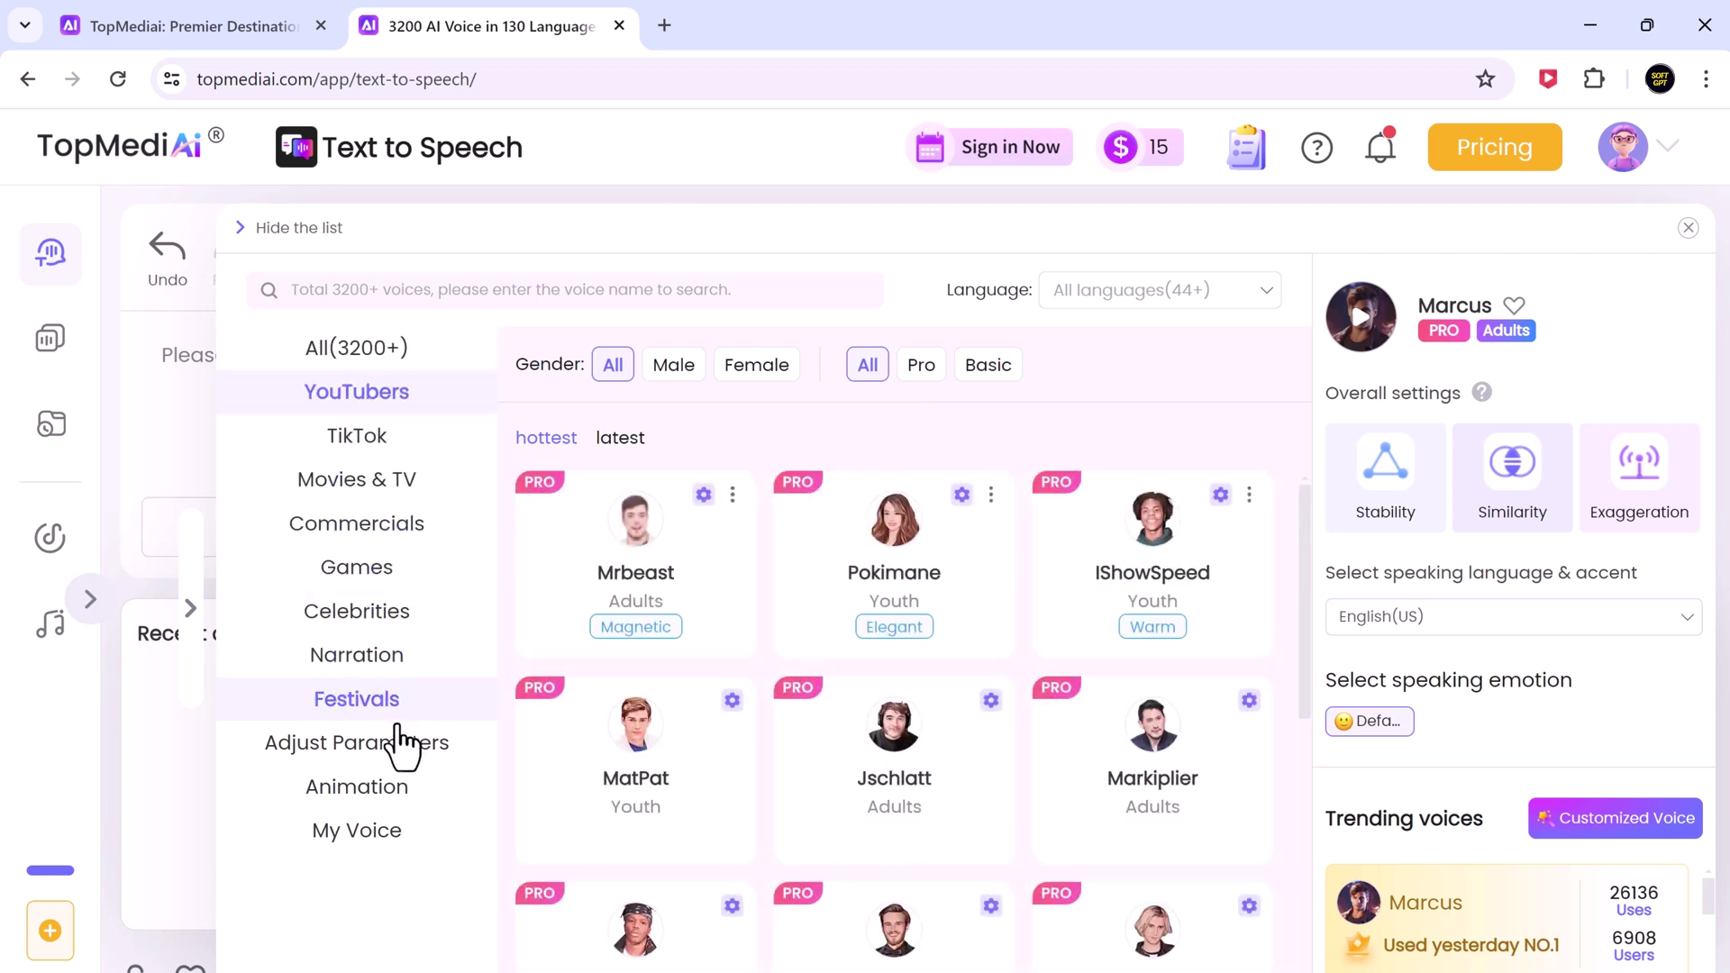
left_click(386, 791)
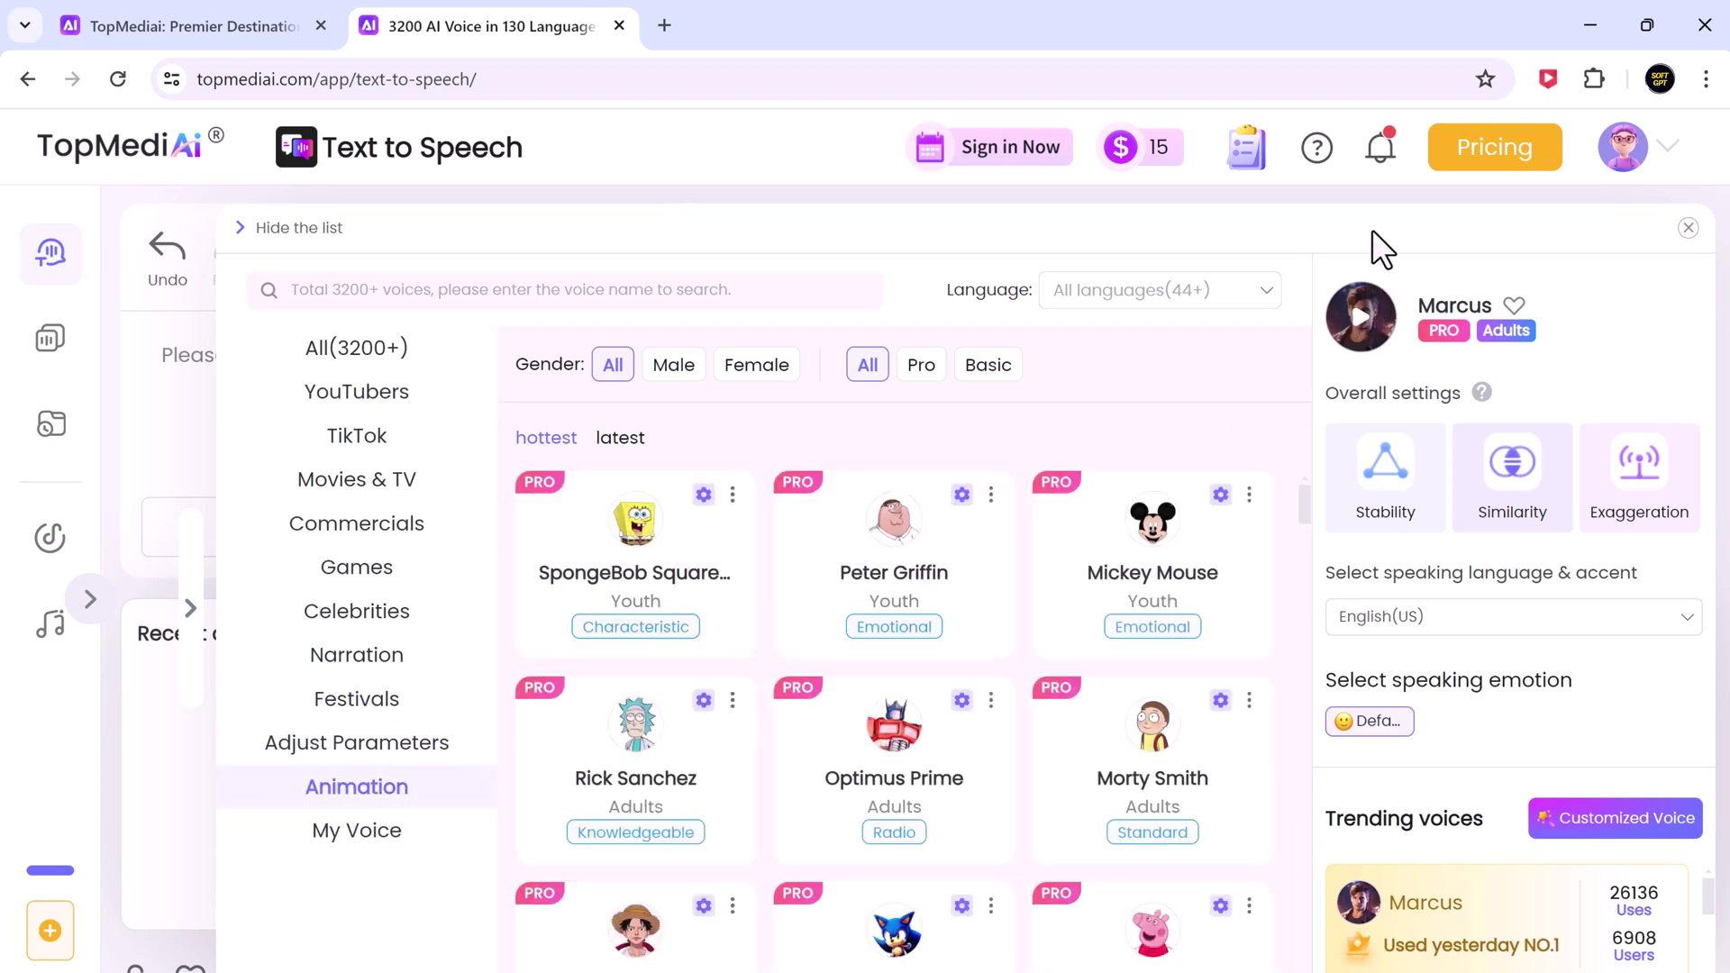
Scroll through the language and accent list, keeping English (US).
left_click(1662, 620)
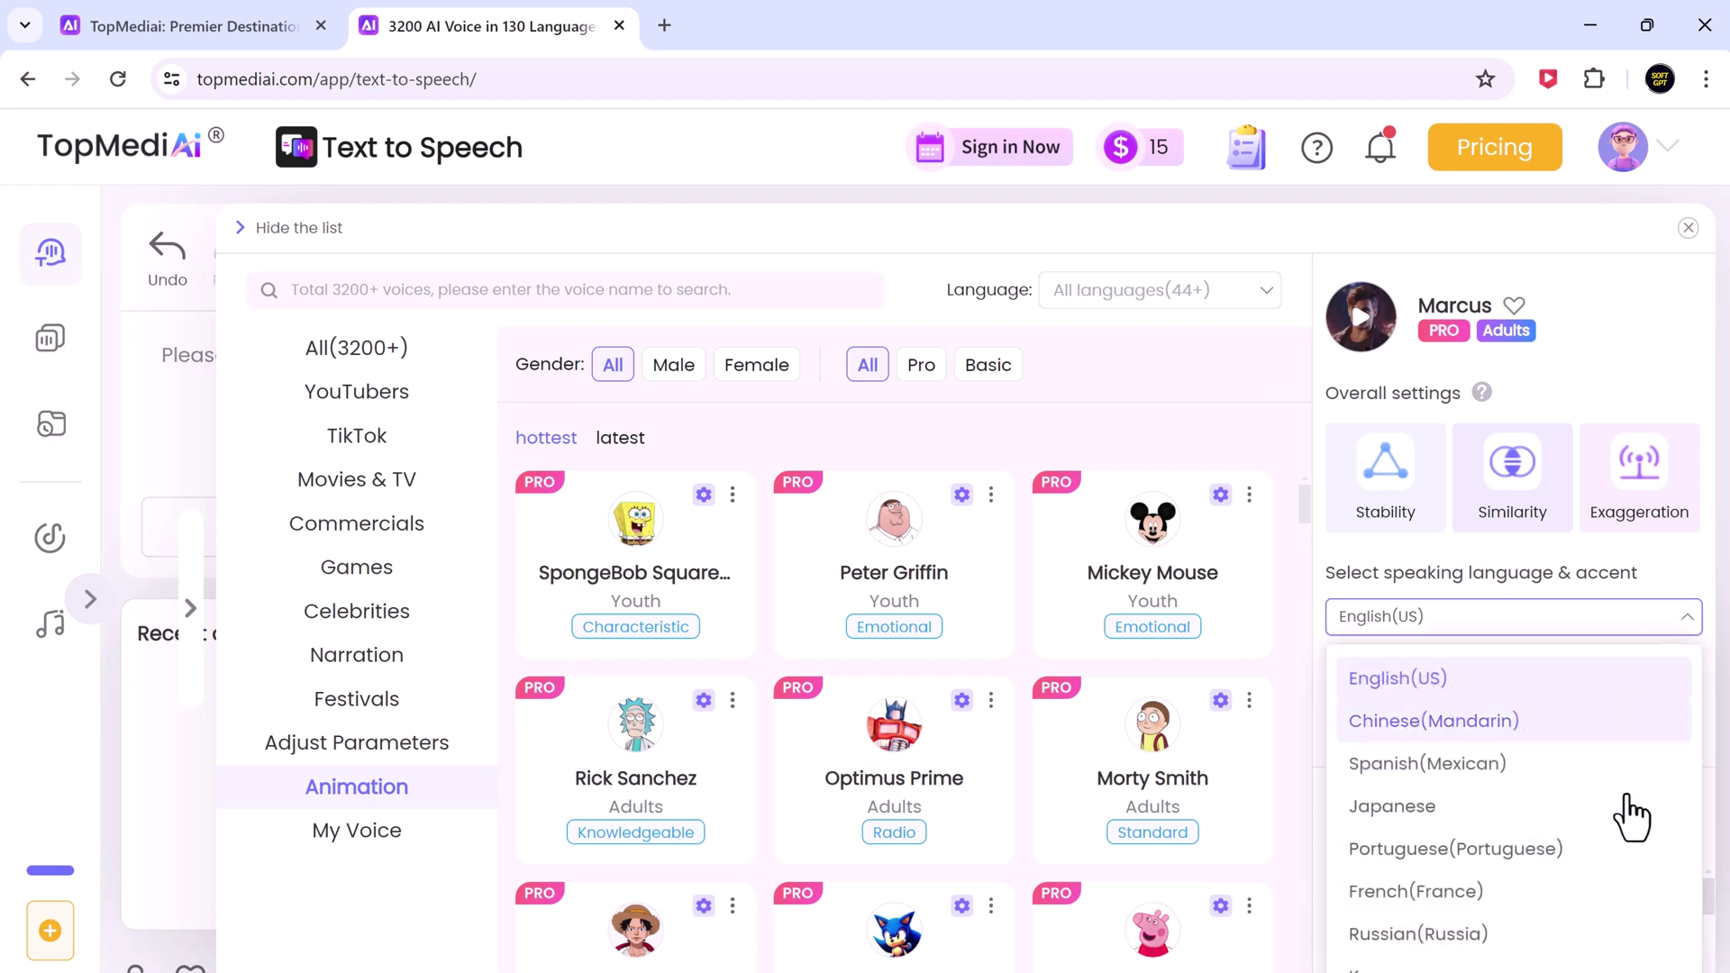
scroll(1635, 892, "down", 5)
scroll(1635, 892, "down", 2)
scroll(1635, 890, "down", 3)
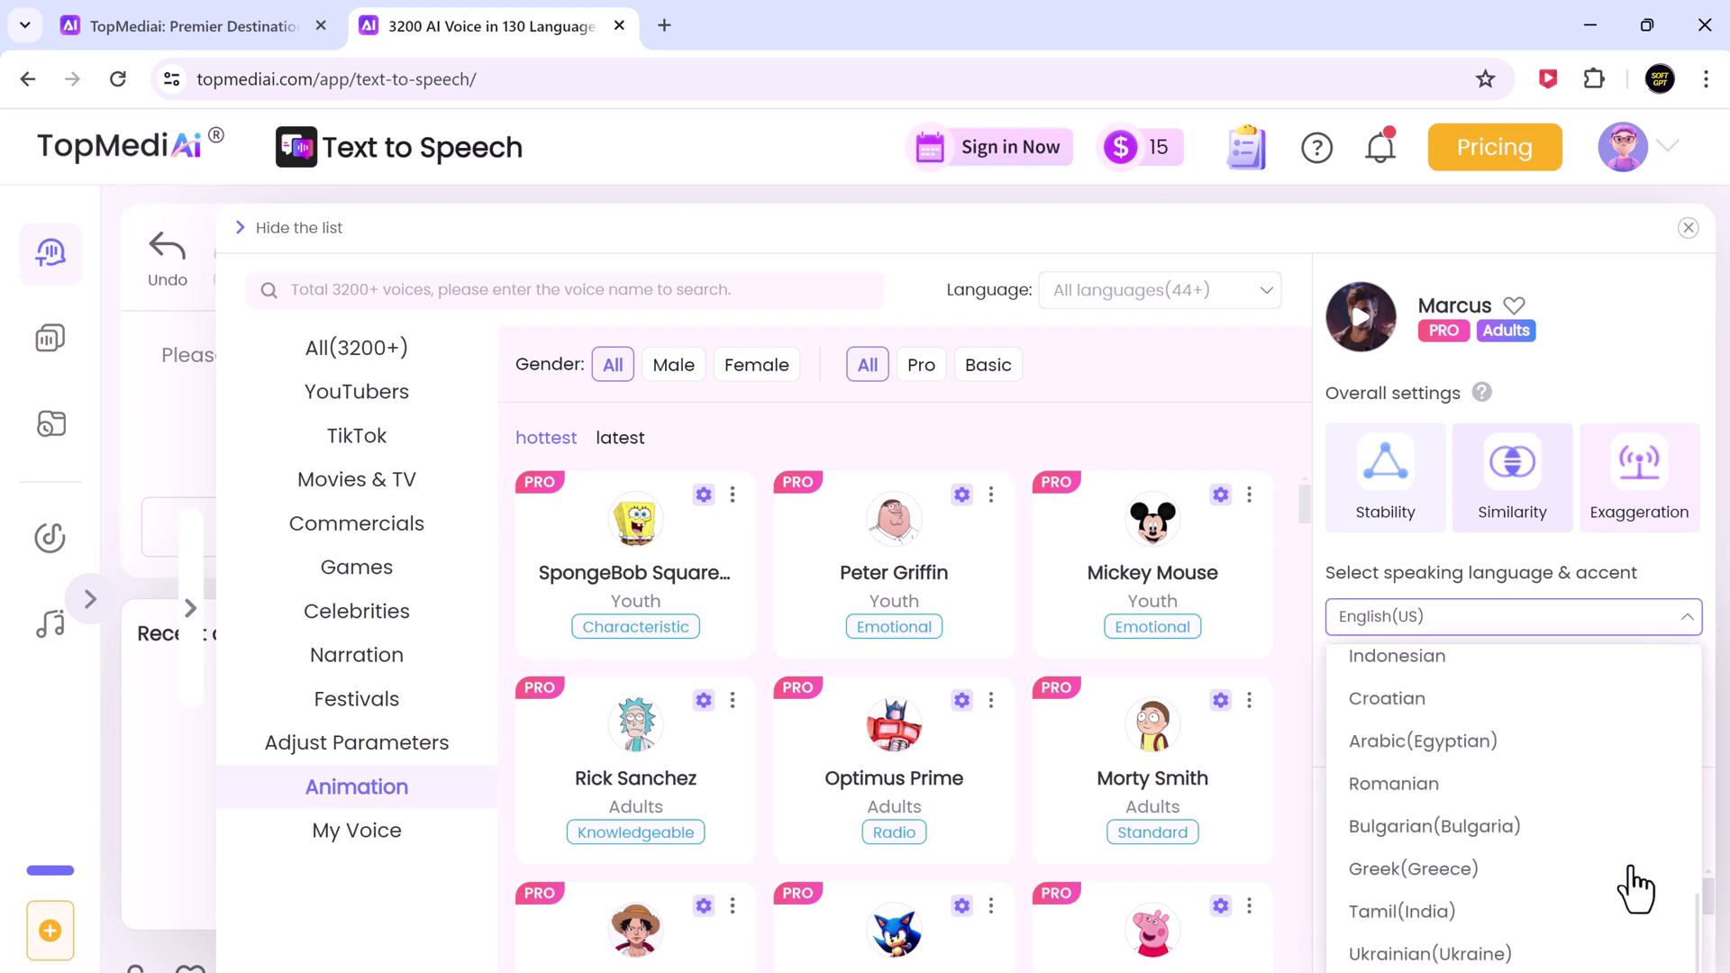
scroll(1635, 890, "up", 2)
scroll(1641, 887, "up", 8)
scroll(1486, 695, "down", 1)
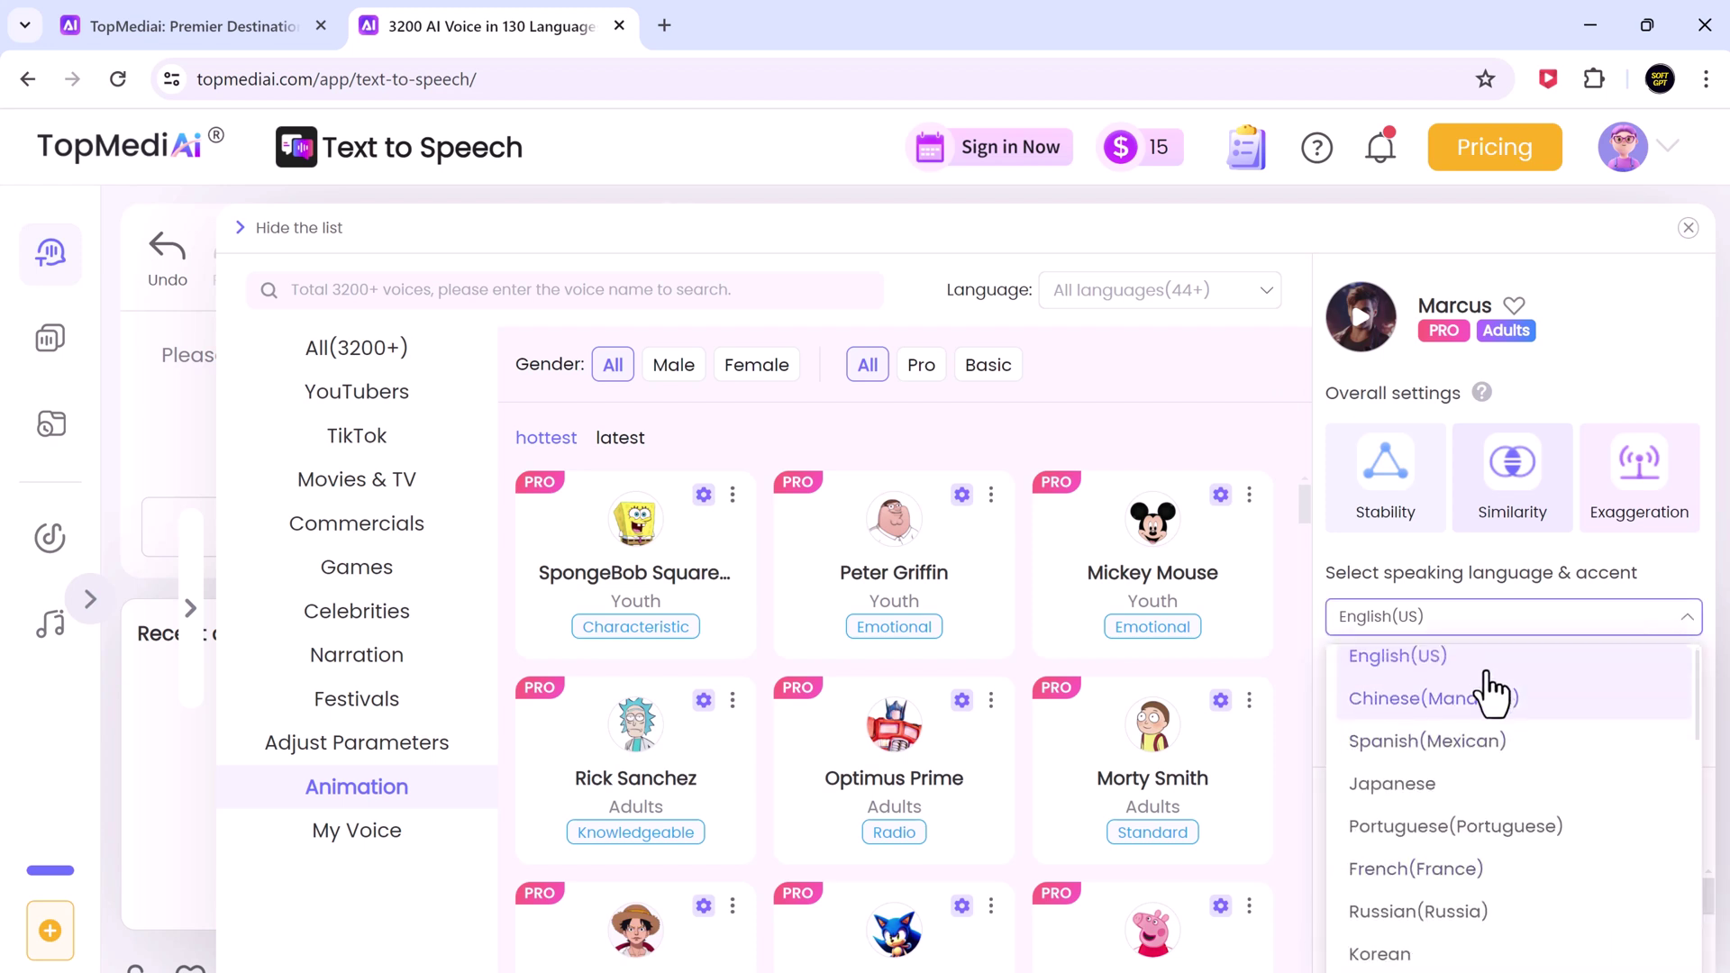
scroll(1477, 681, "up", 1)
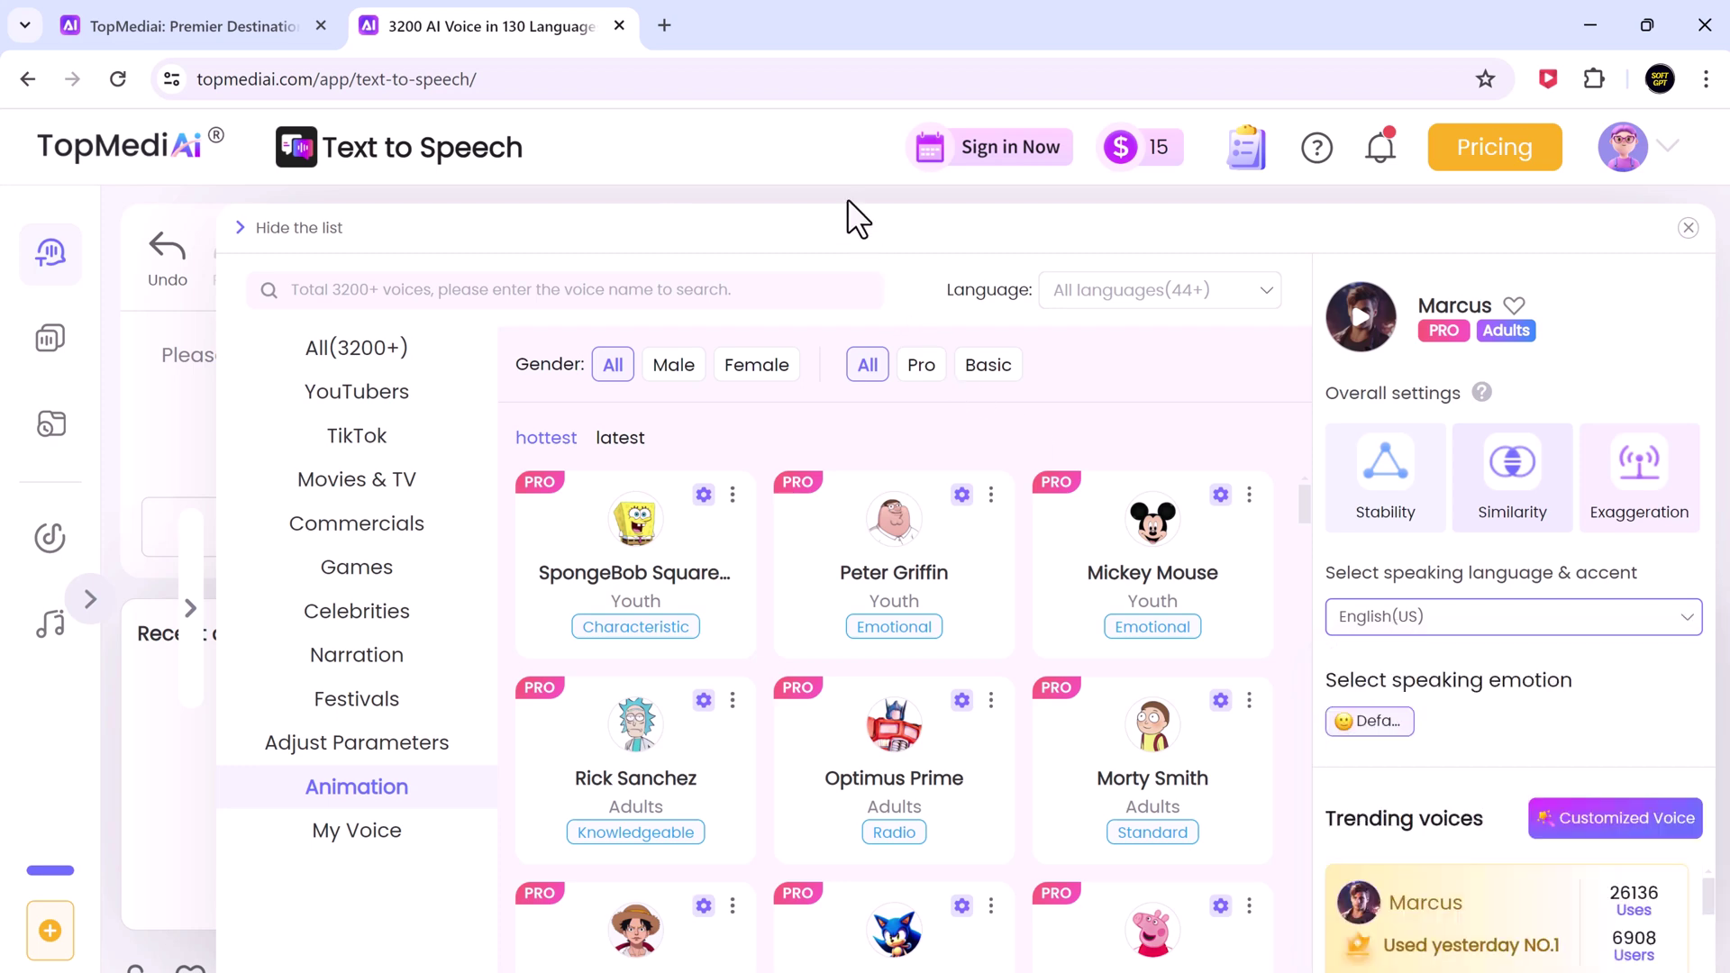
Close the voice library and generate an audition of the script in Brian's voice.
left_click(911, 649)
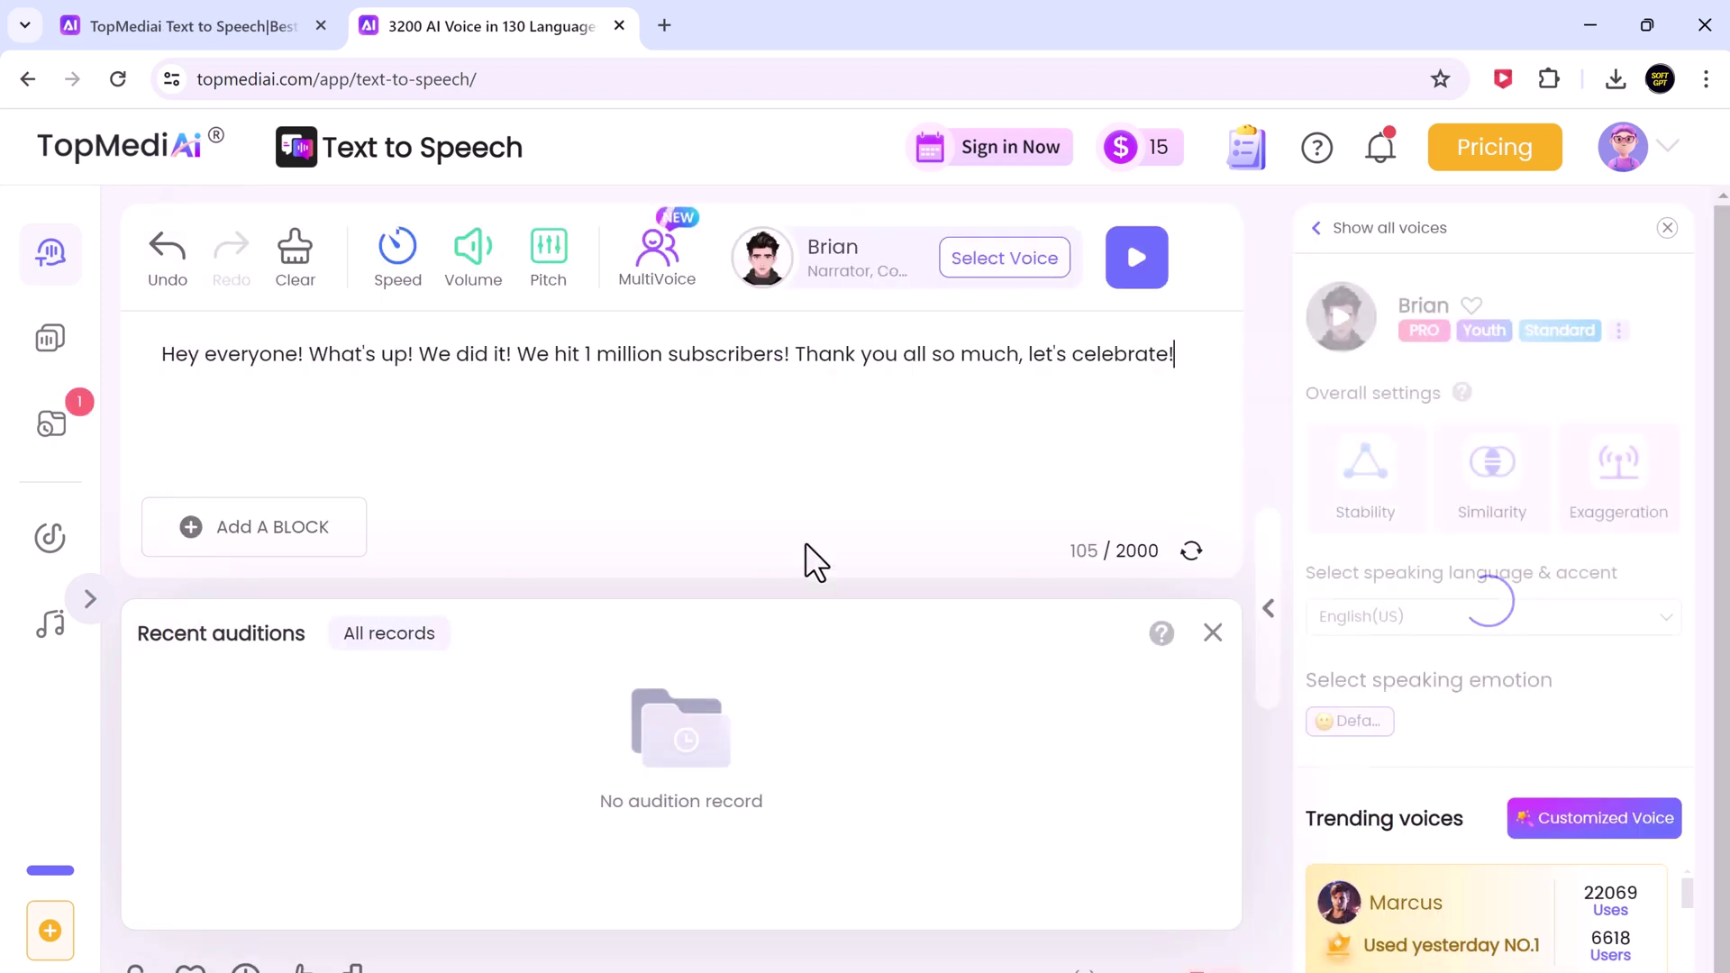
left_click(1137, 258)
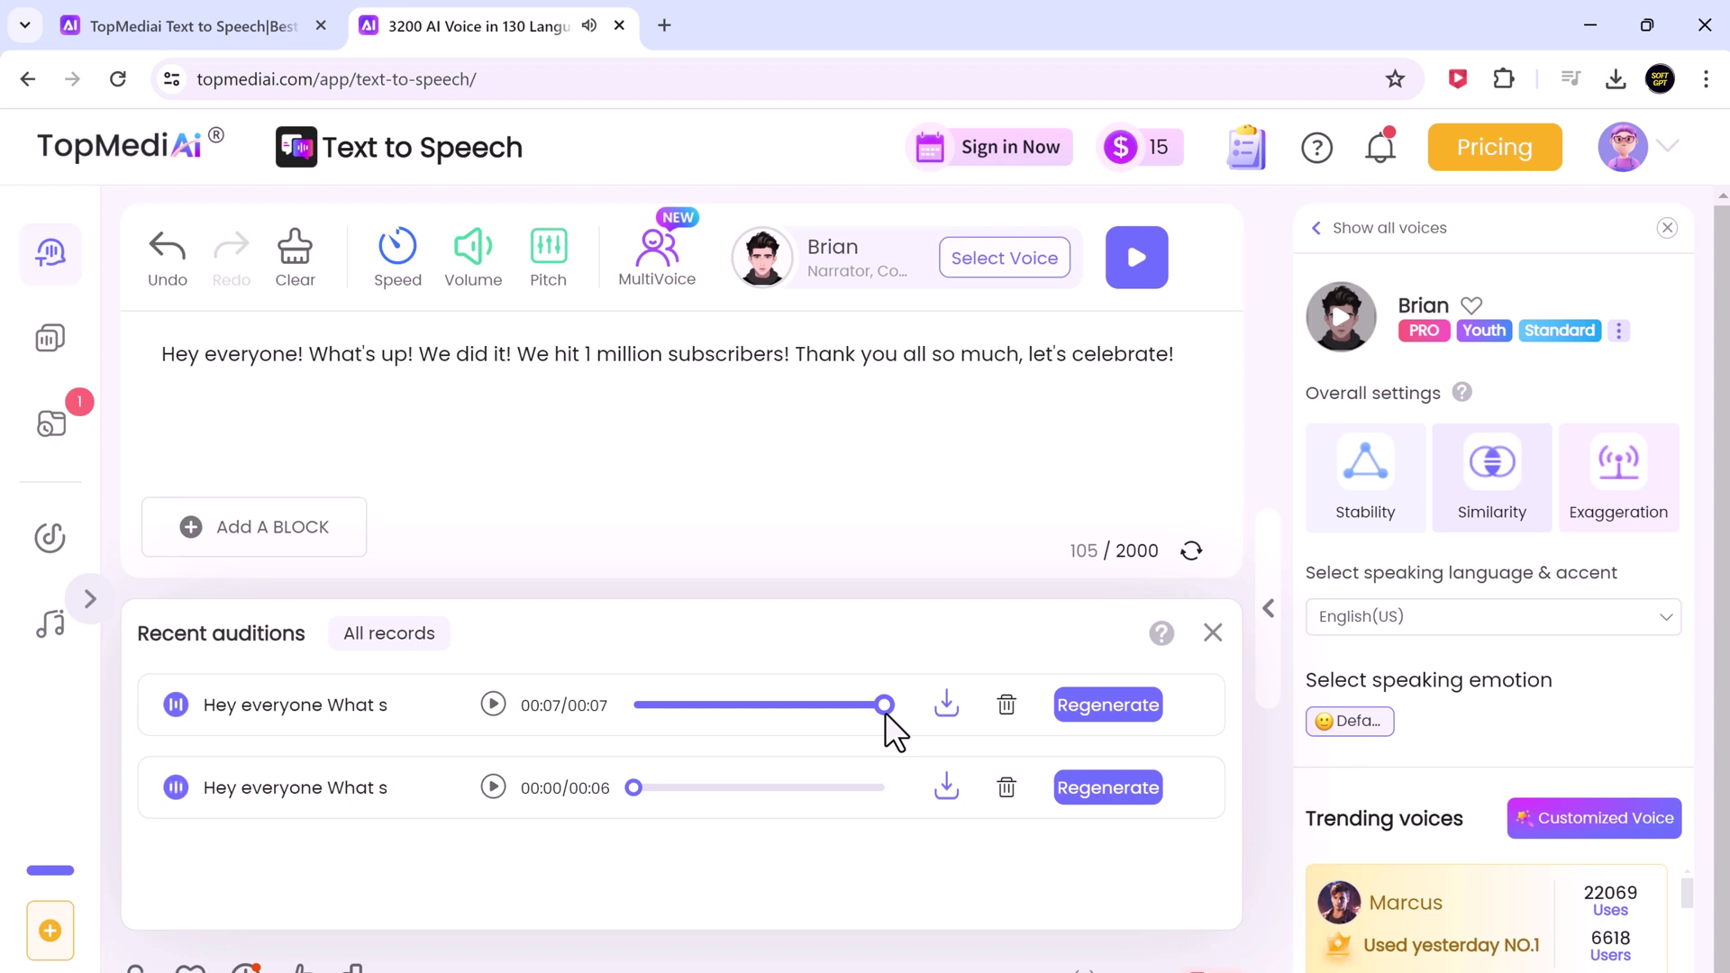
Select Donald Trump from the voice library and generate an audition in his voice.
left_click(782, 275)
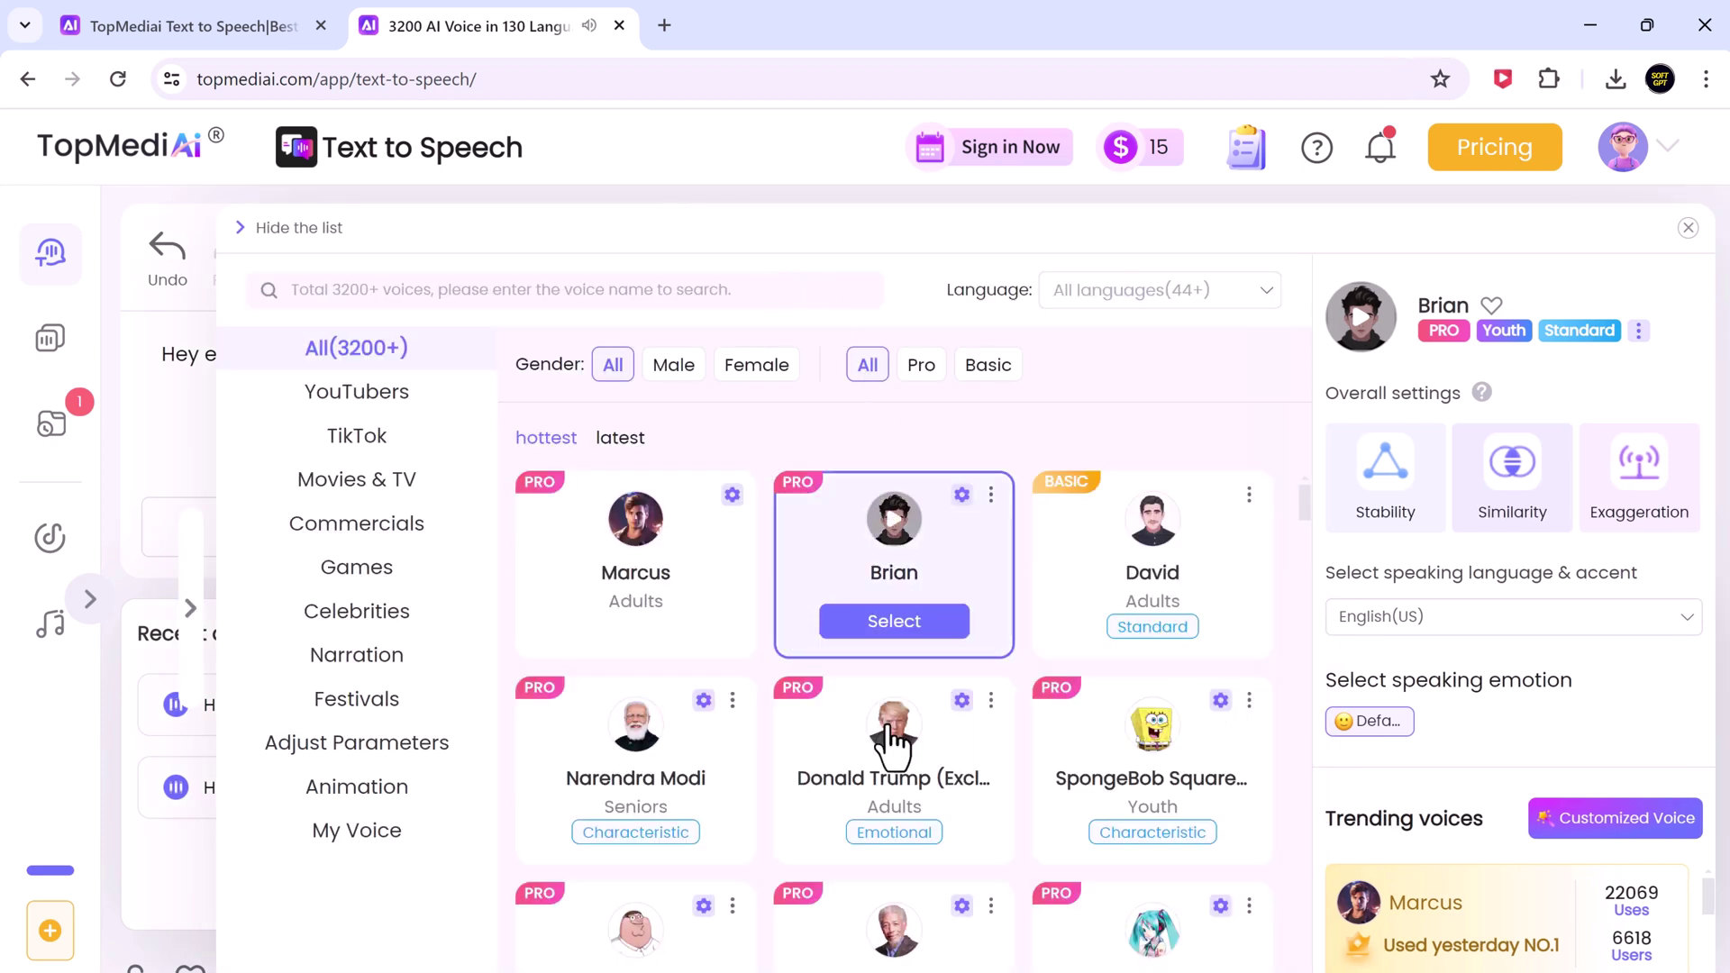
mouse_move(893, 767)
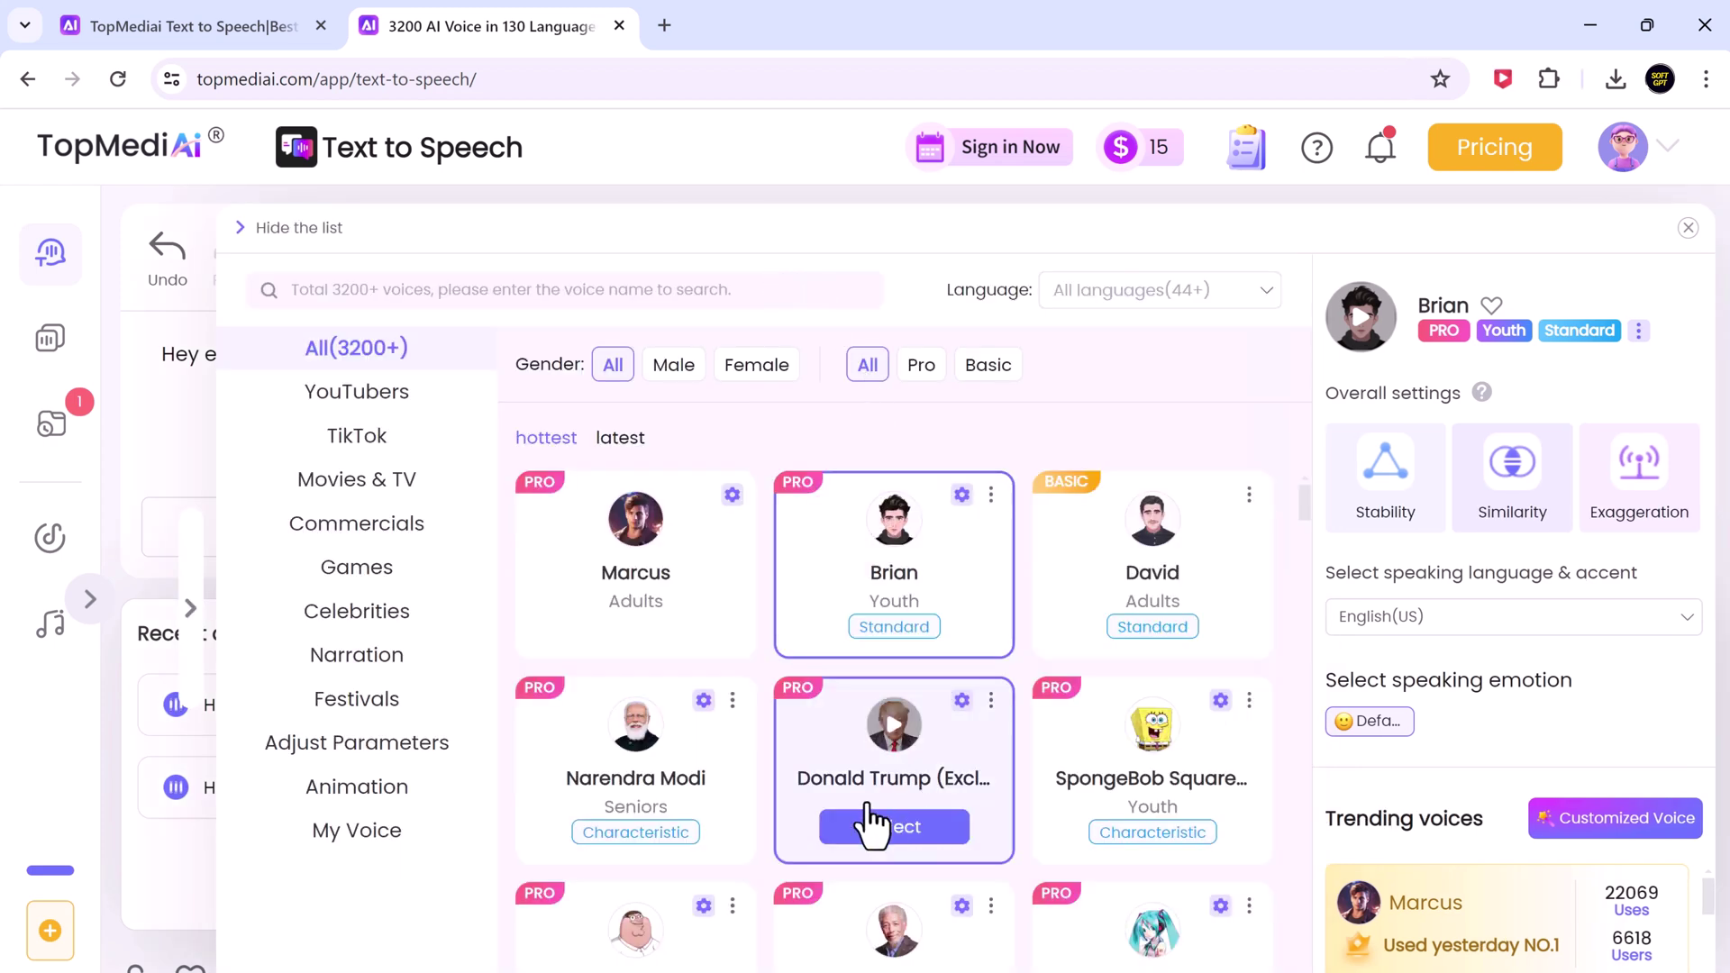
left_click(883, 823)
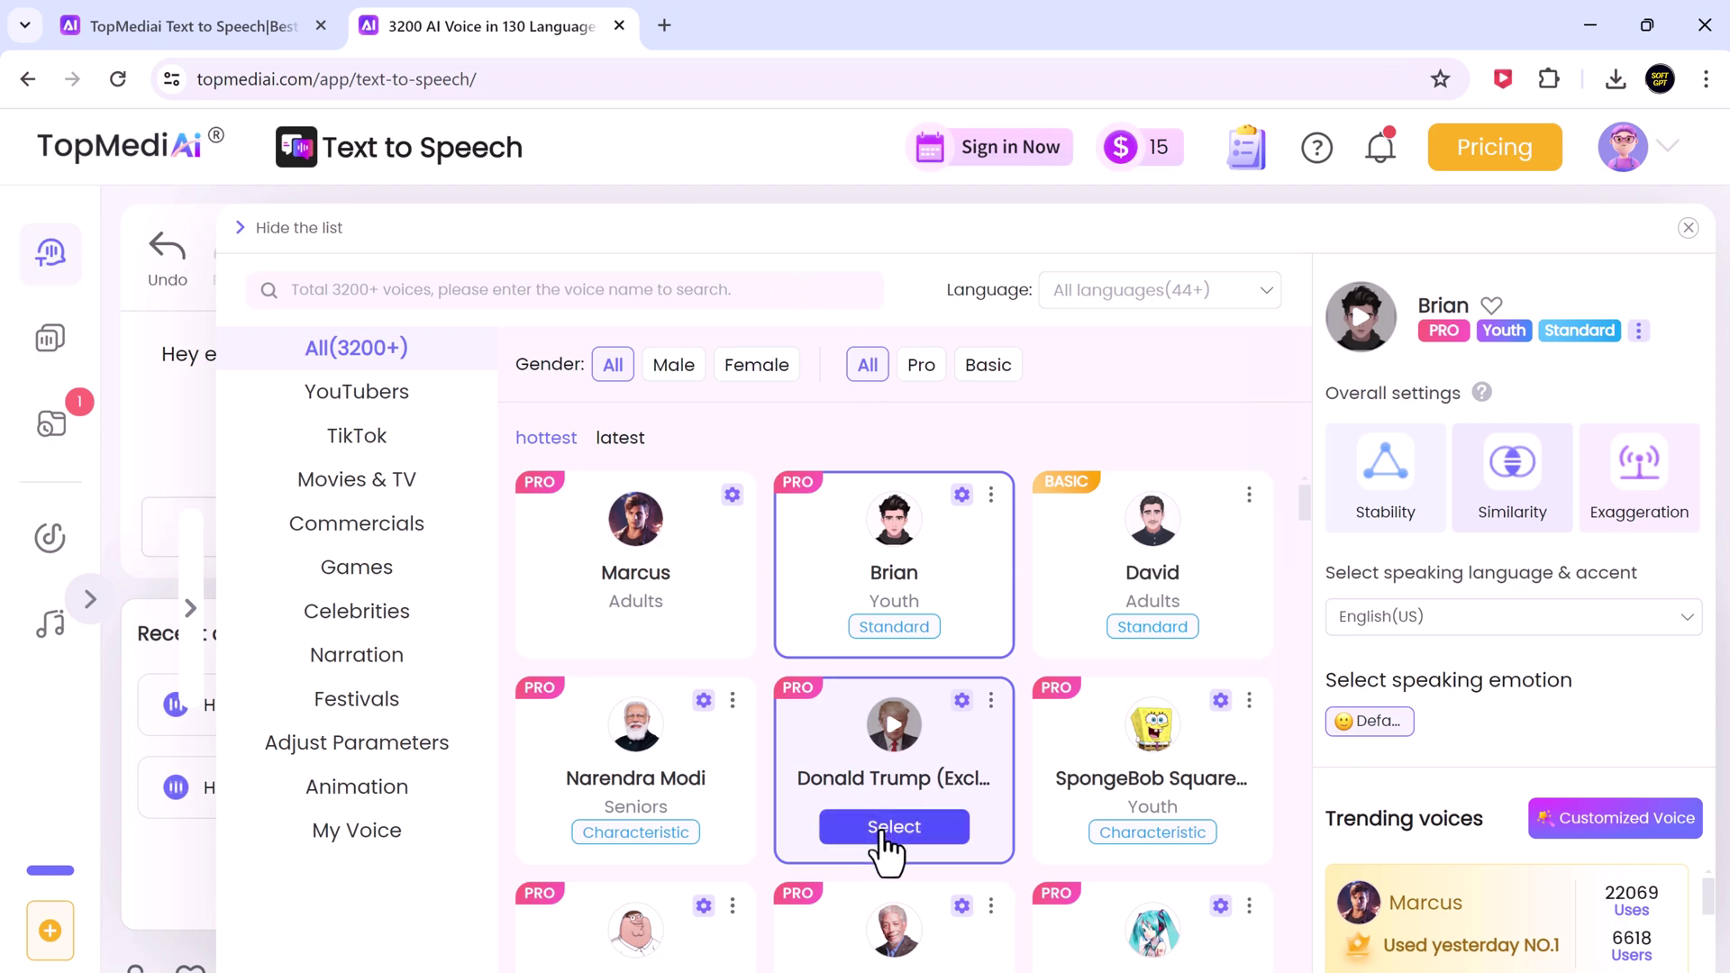
left_click(881, 829)
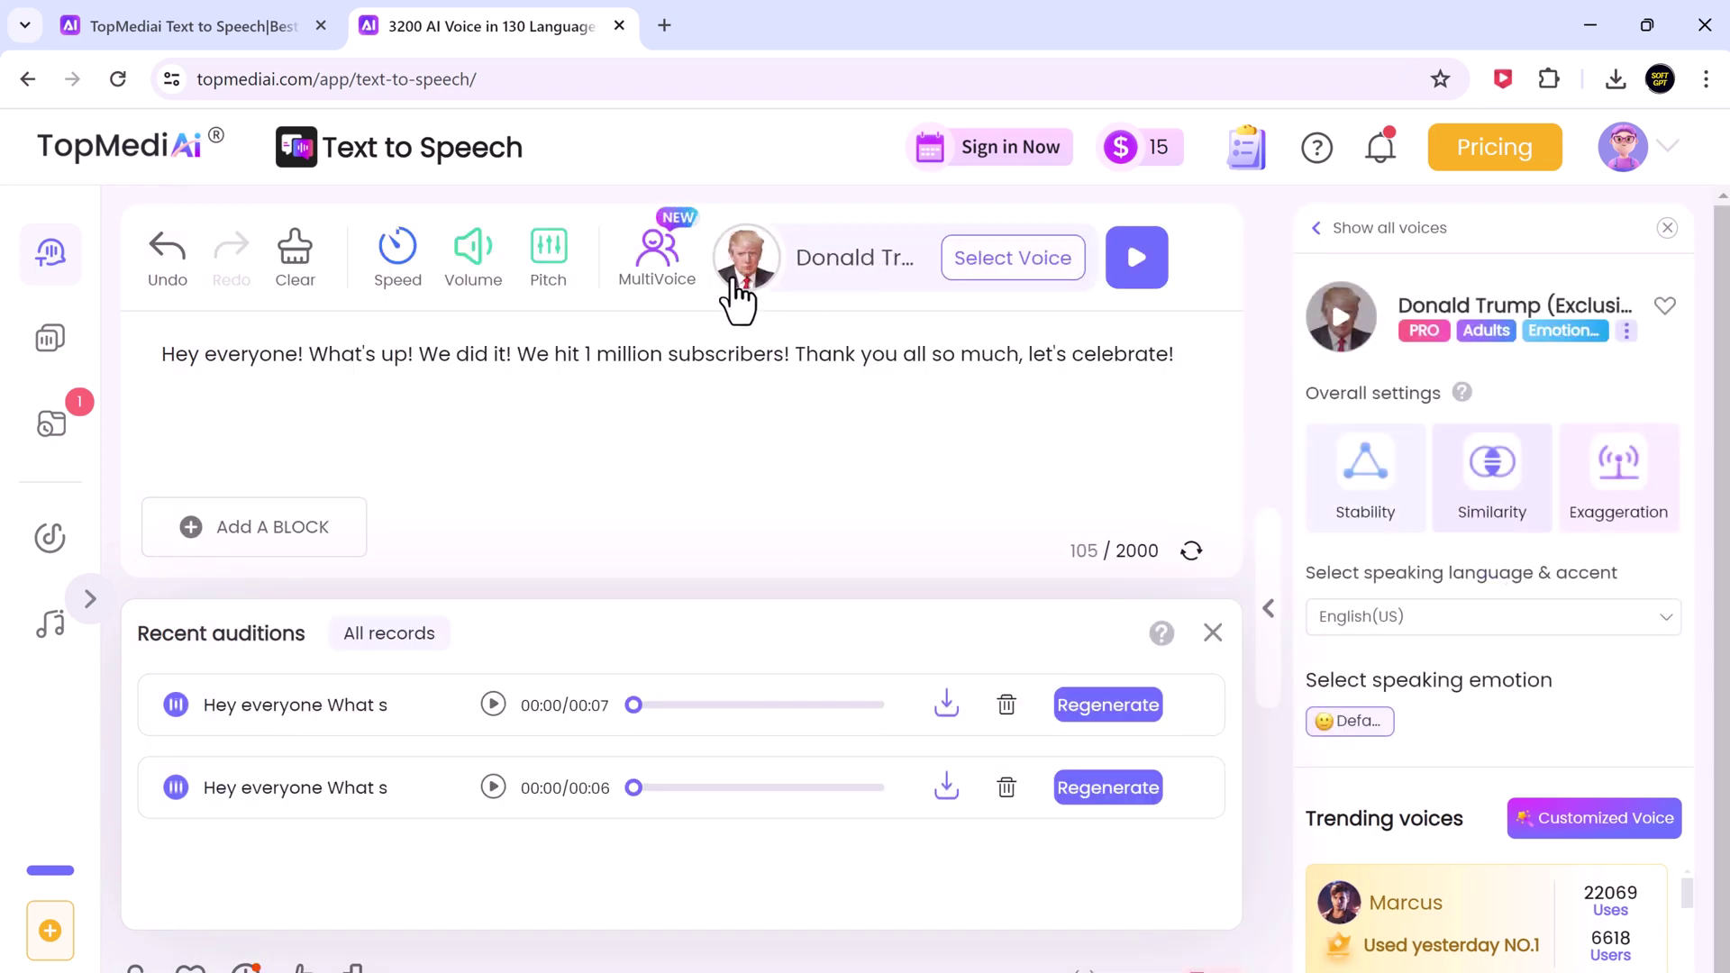
left_click(1137, 259)
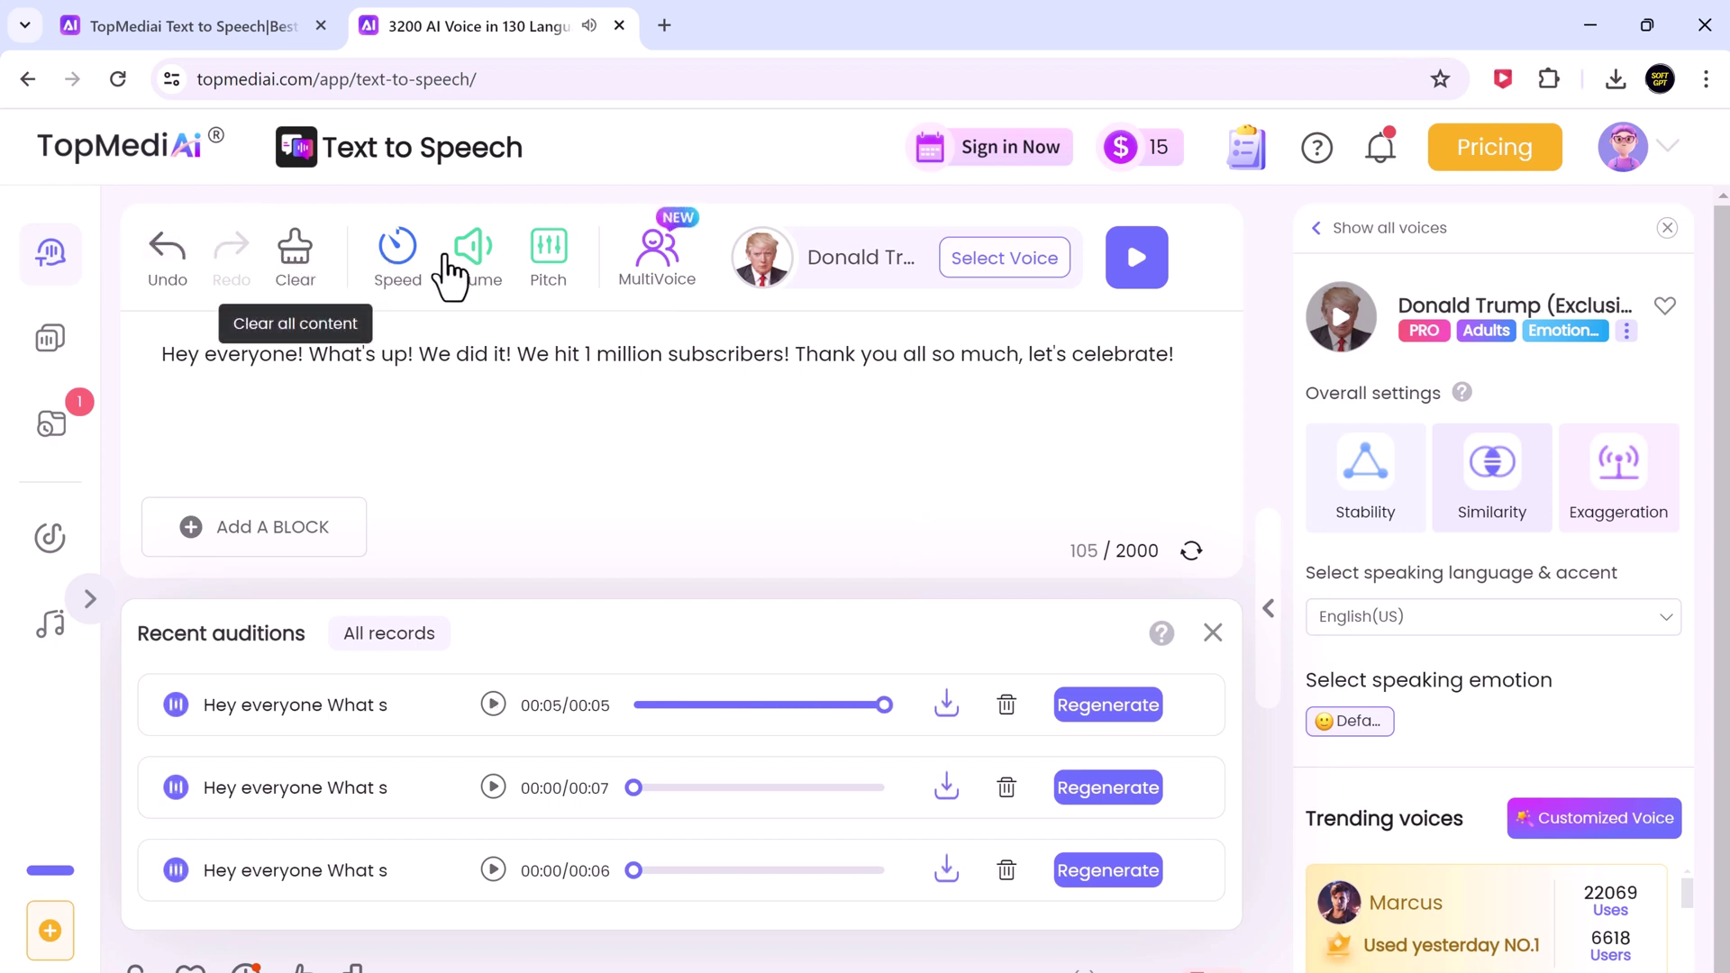
Slow the speech speed to 0.9x, check the volume, and go to Voice Cloning.
left_click(397, 271)
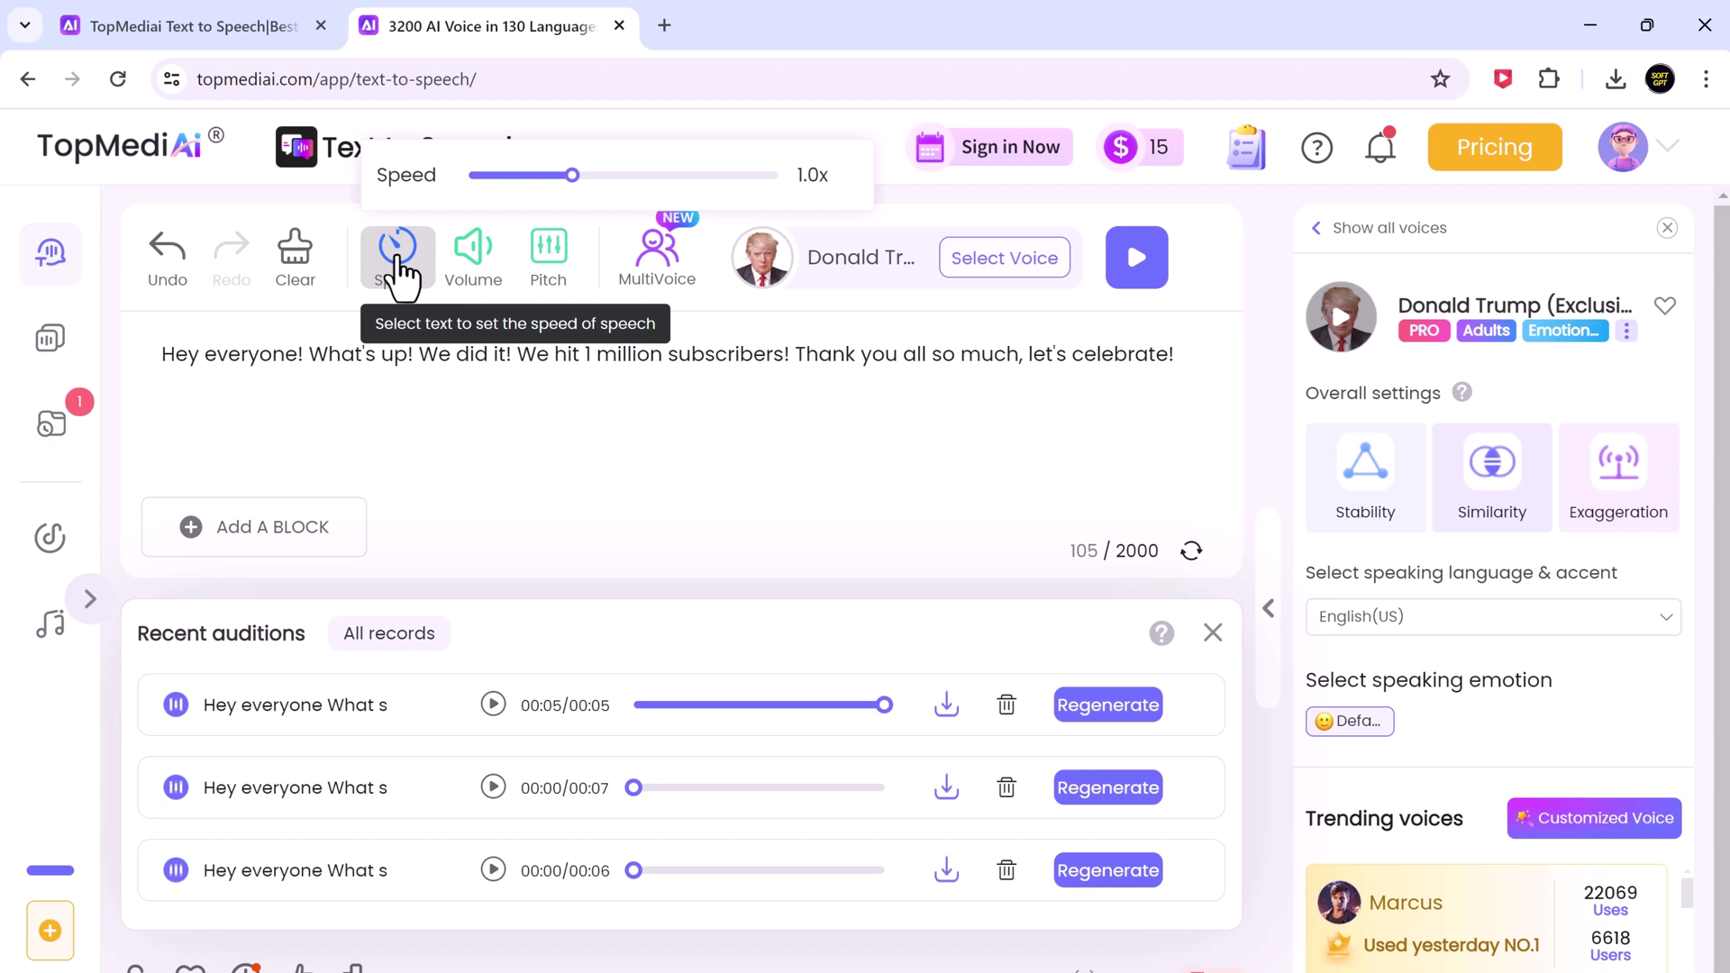
left_click_drag(571, 175, 552, 175)
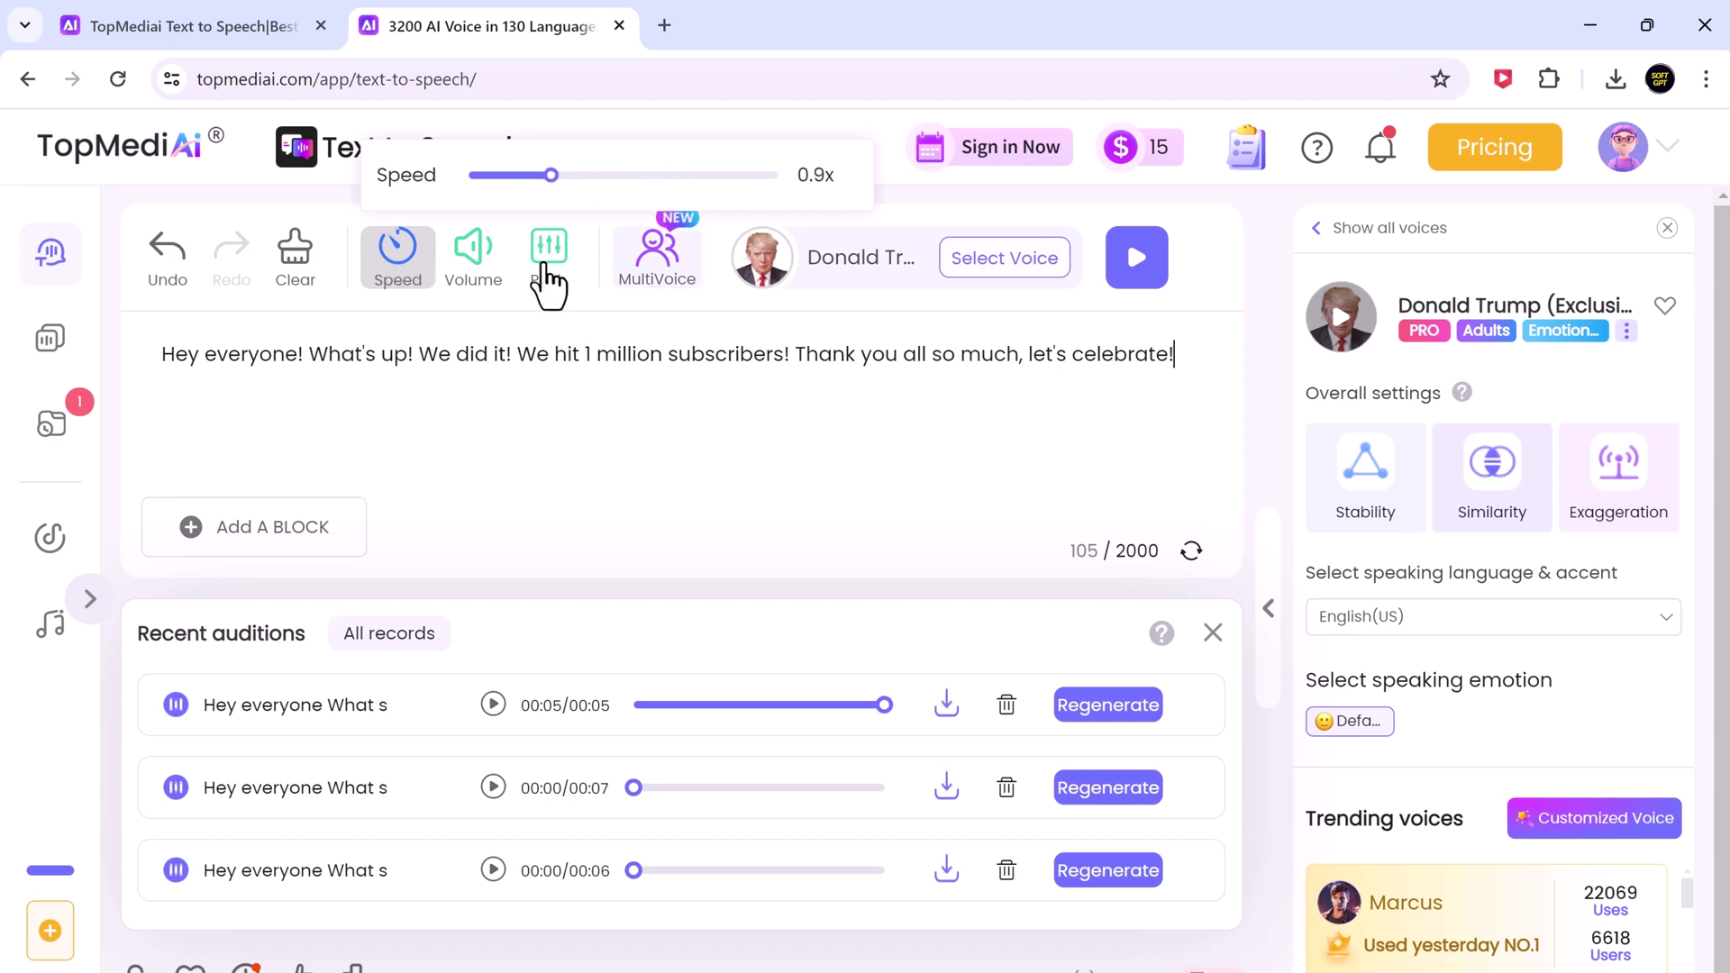
left_click(478, 261)
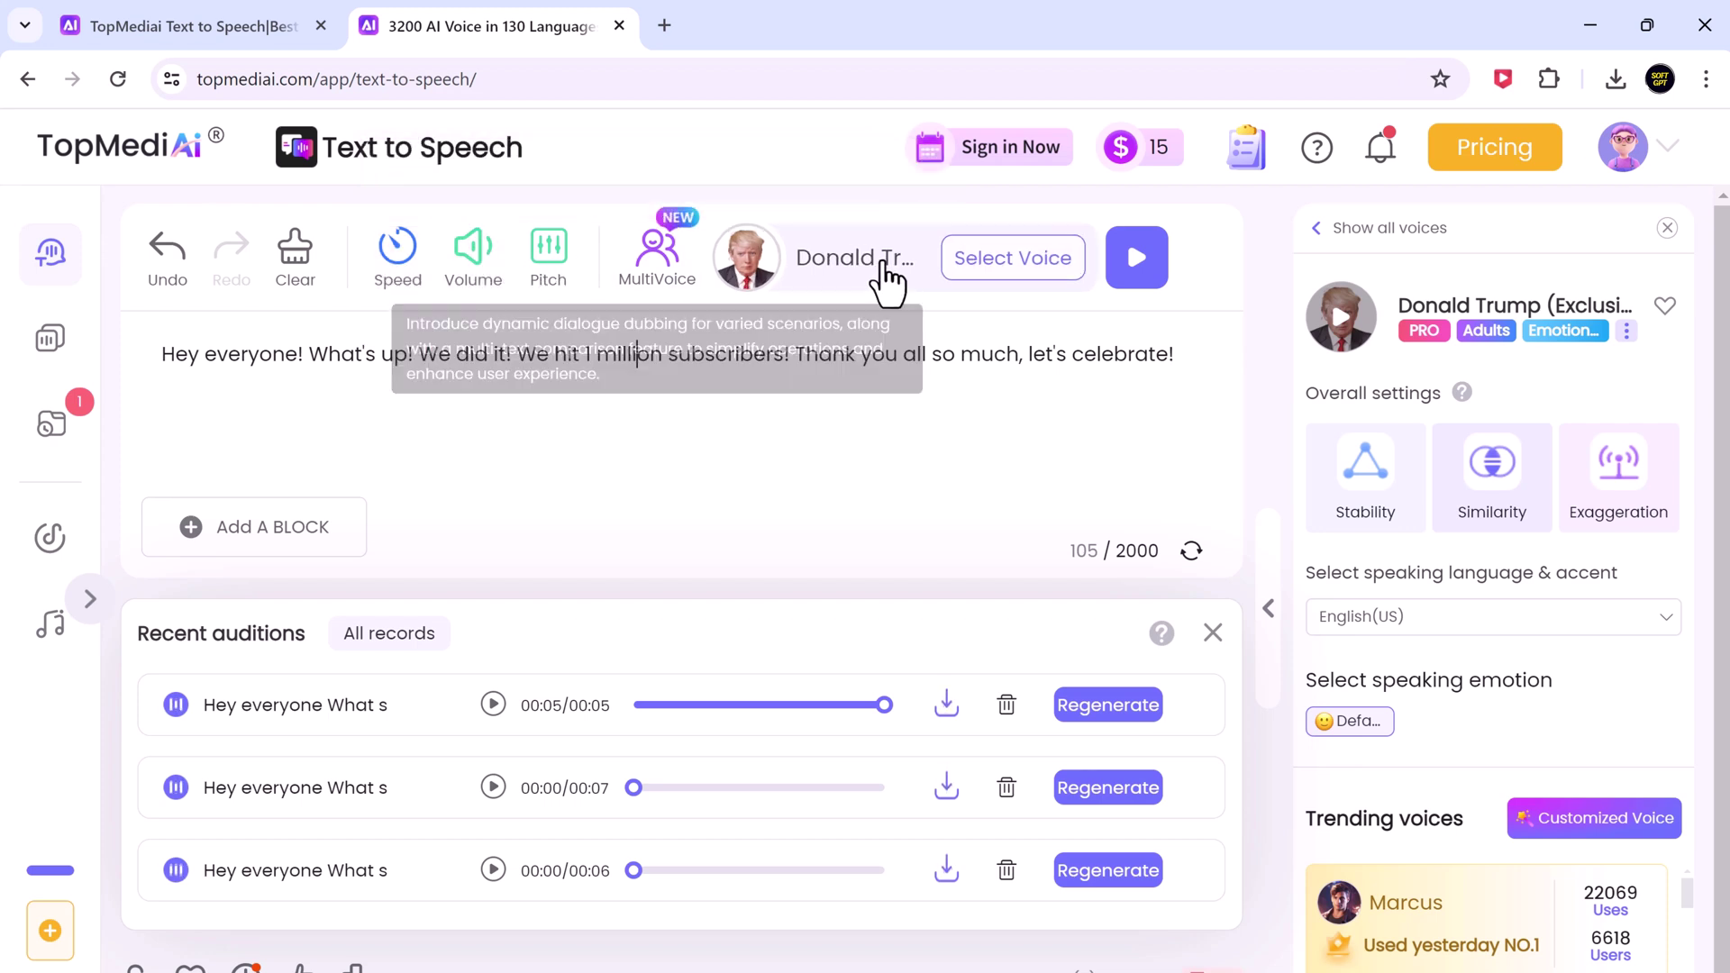
left_click(977, 271)
left_click(49, 338)
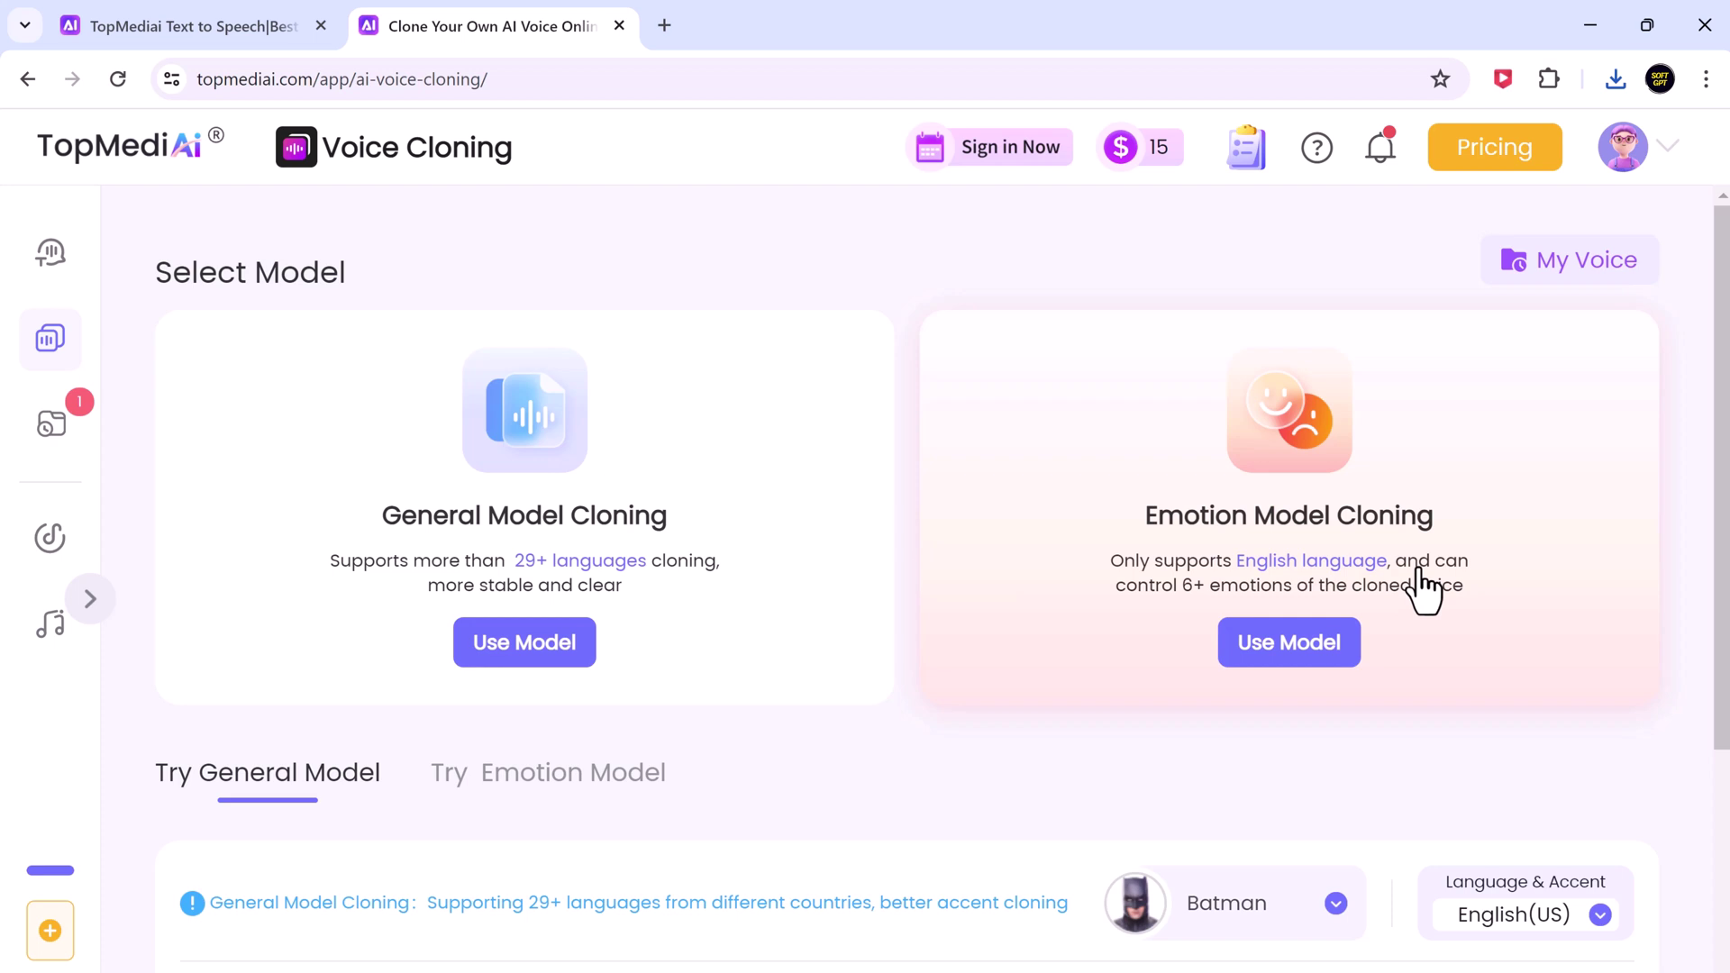
Begin a new voice clone using the 'Upload video or audio files' method.
scroll(1441, 591, "down", 2)
scroll(1452, 591, "down", 3)
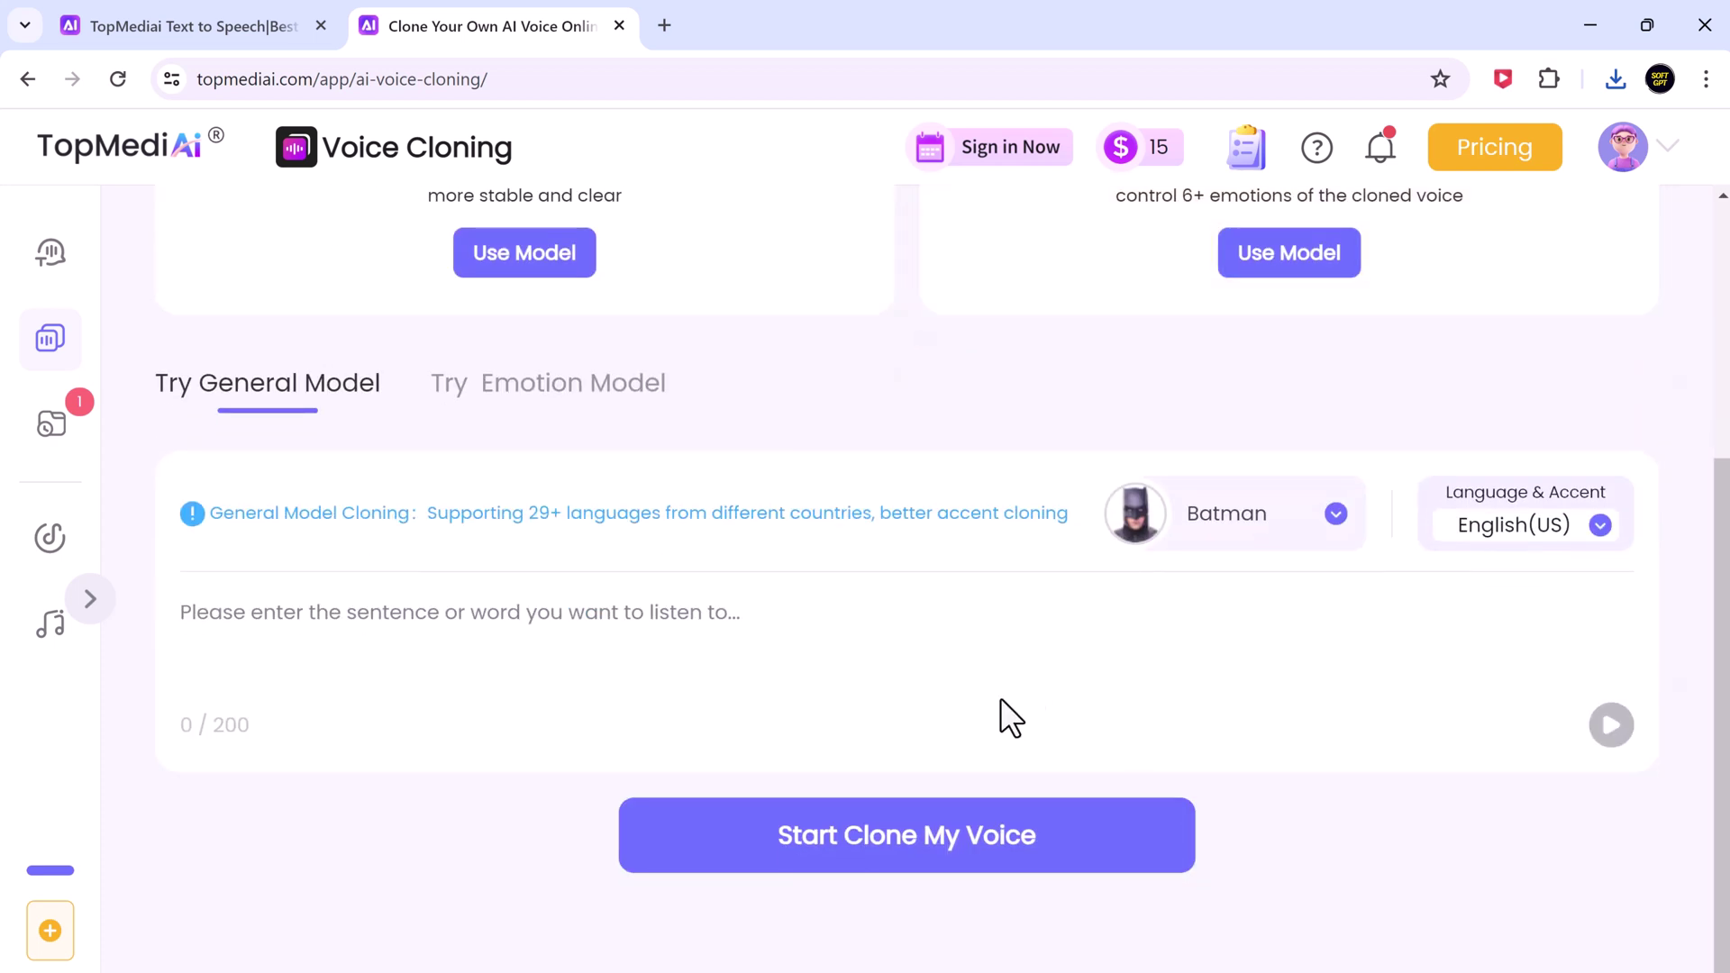
left_click(934, 837)
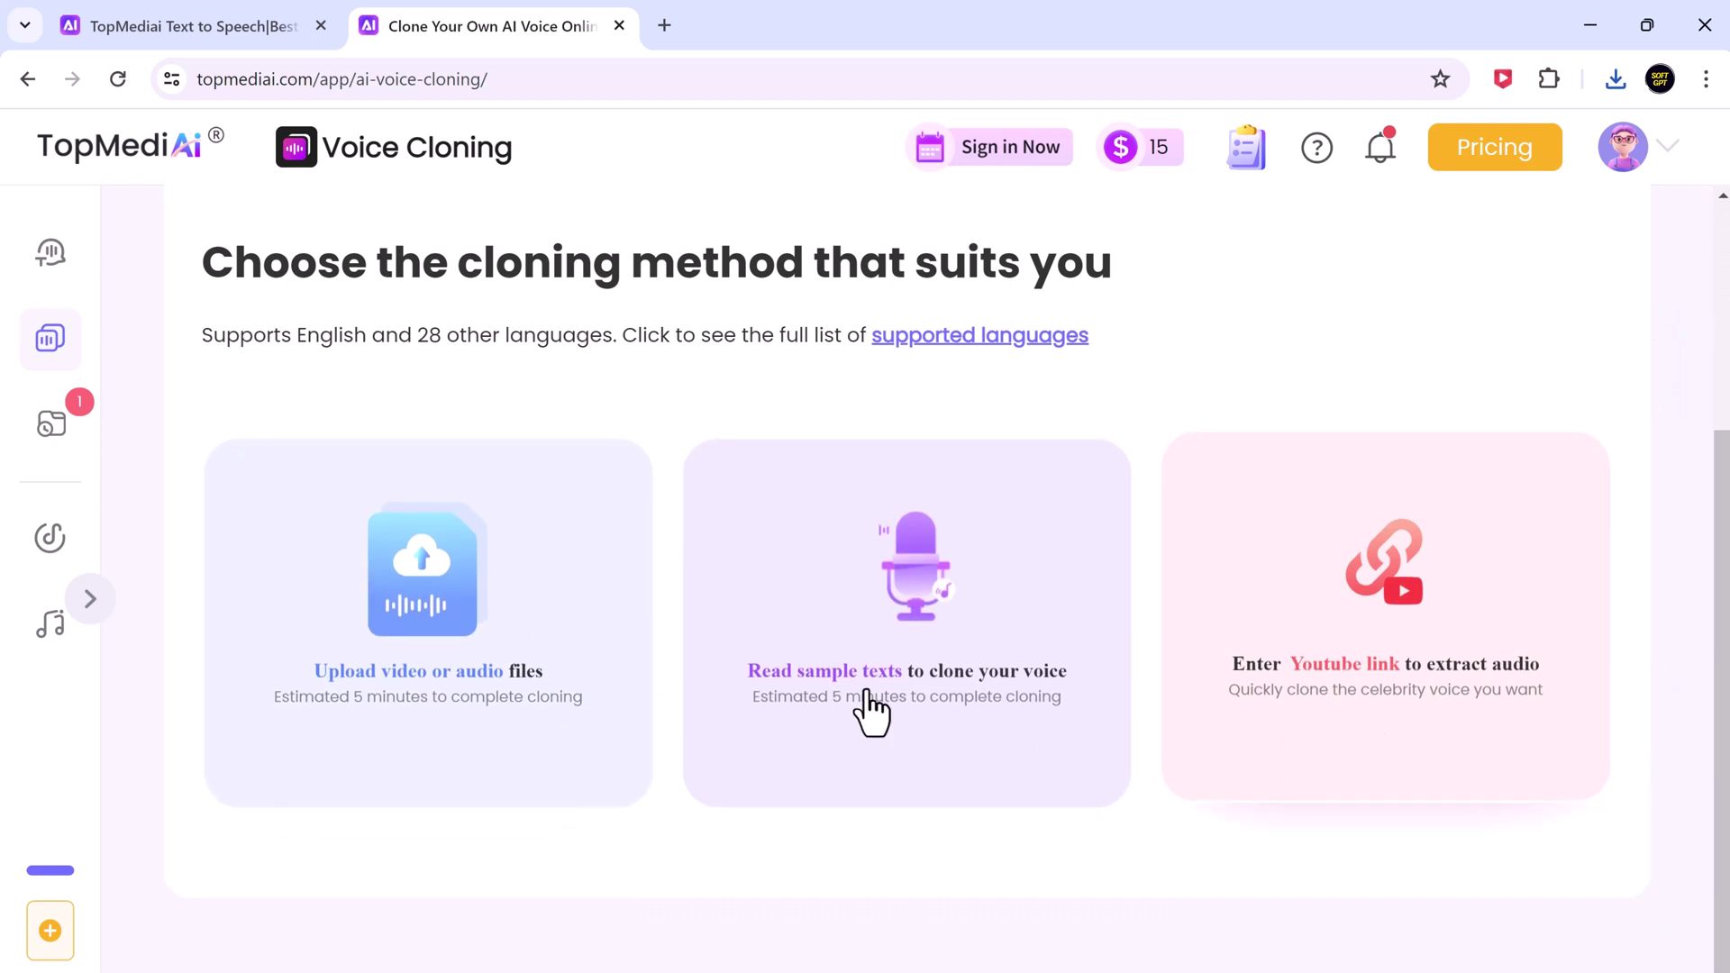
left_click(482, 642)
Upload drfone short.mp4 as the voice sample and clone it into Voice1.
left_click(896, 308)
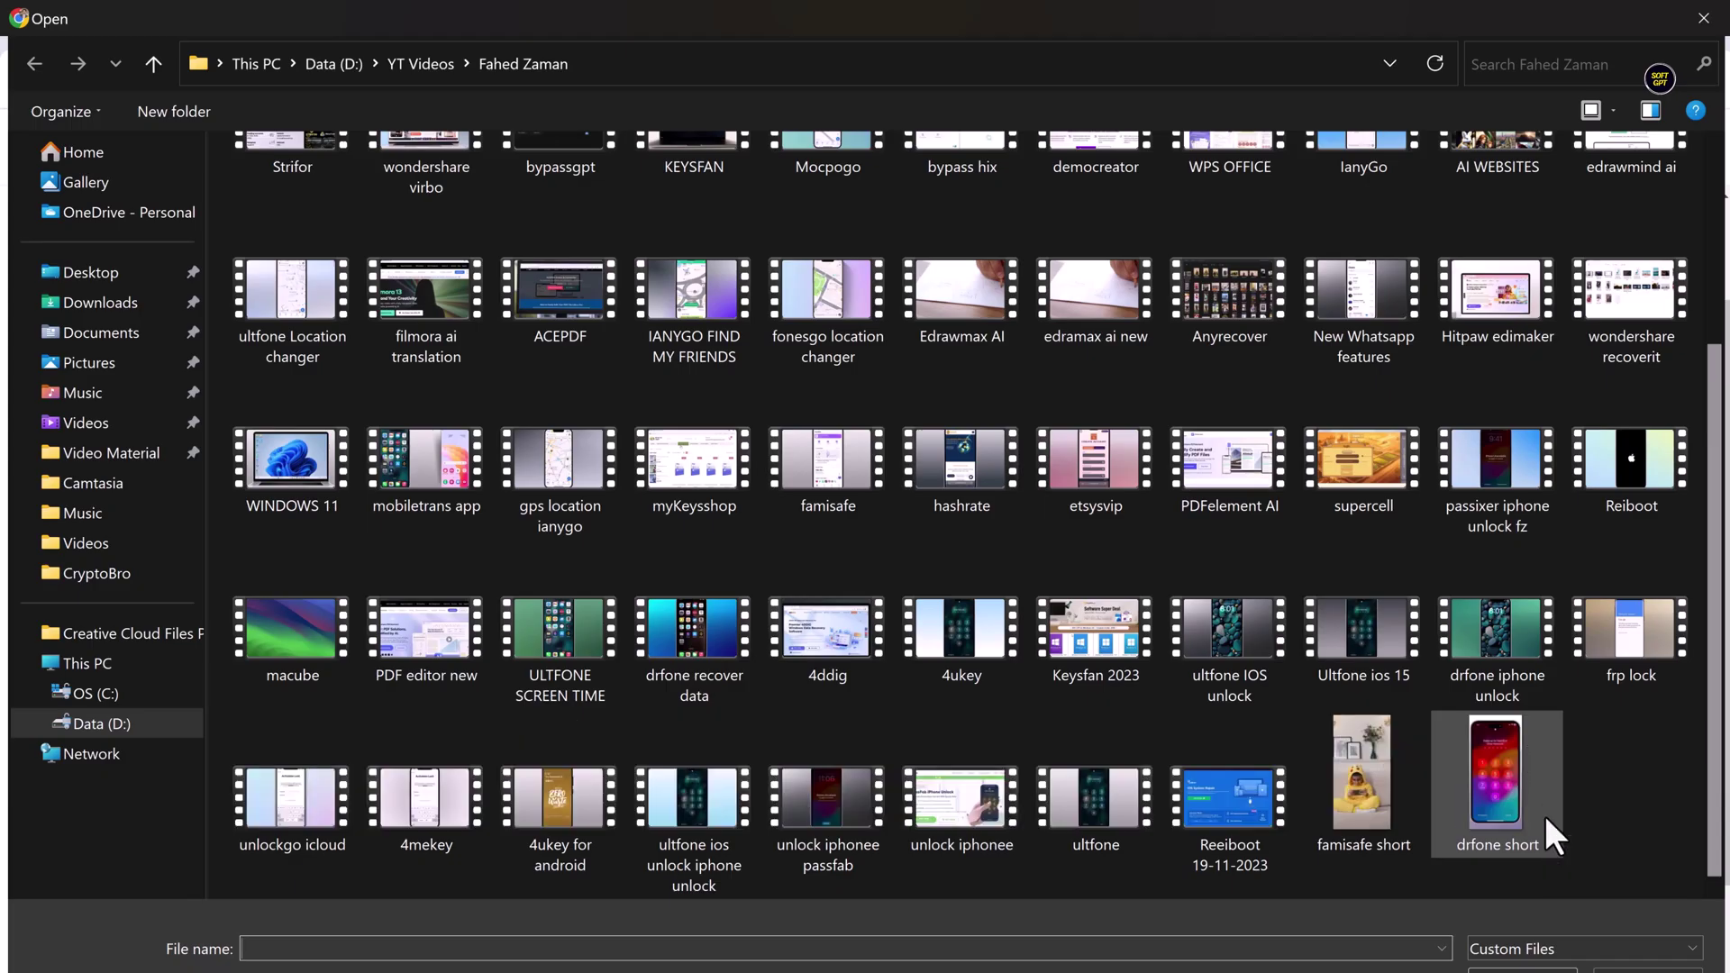
left_click(1545, 814)
key("Return")
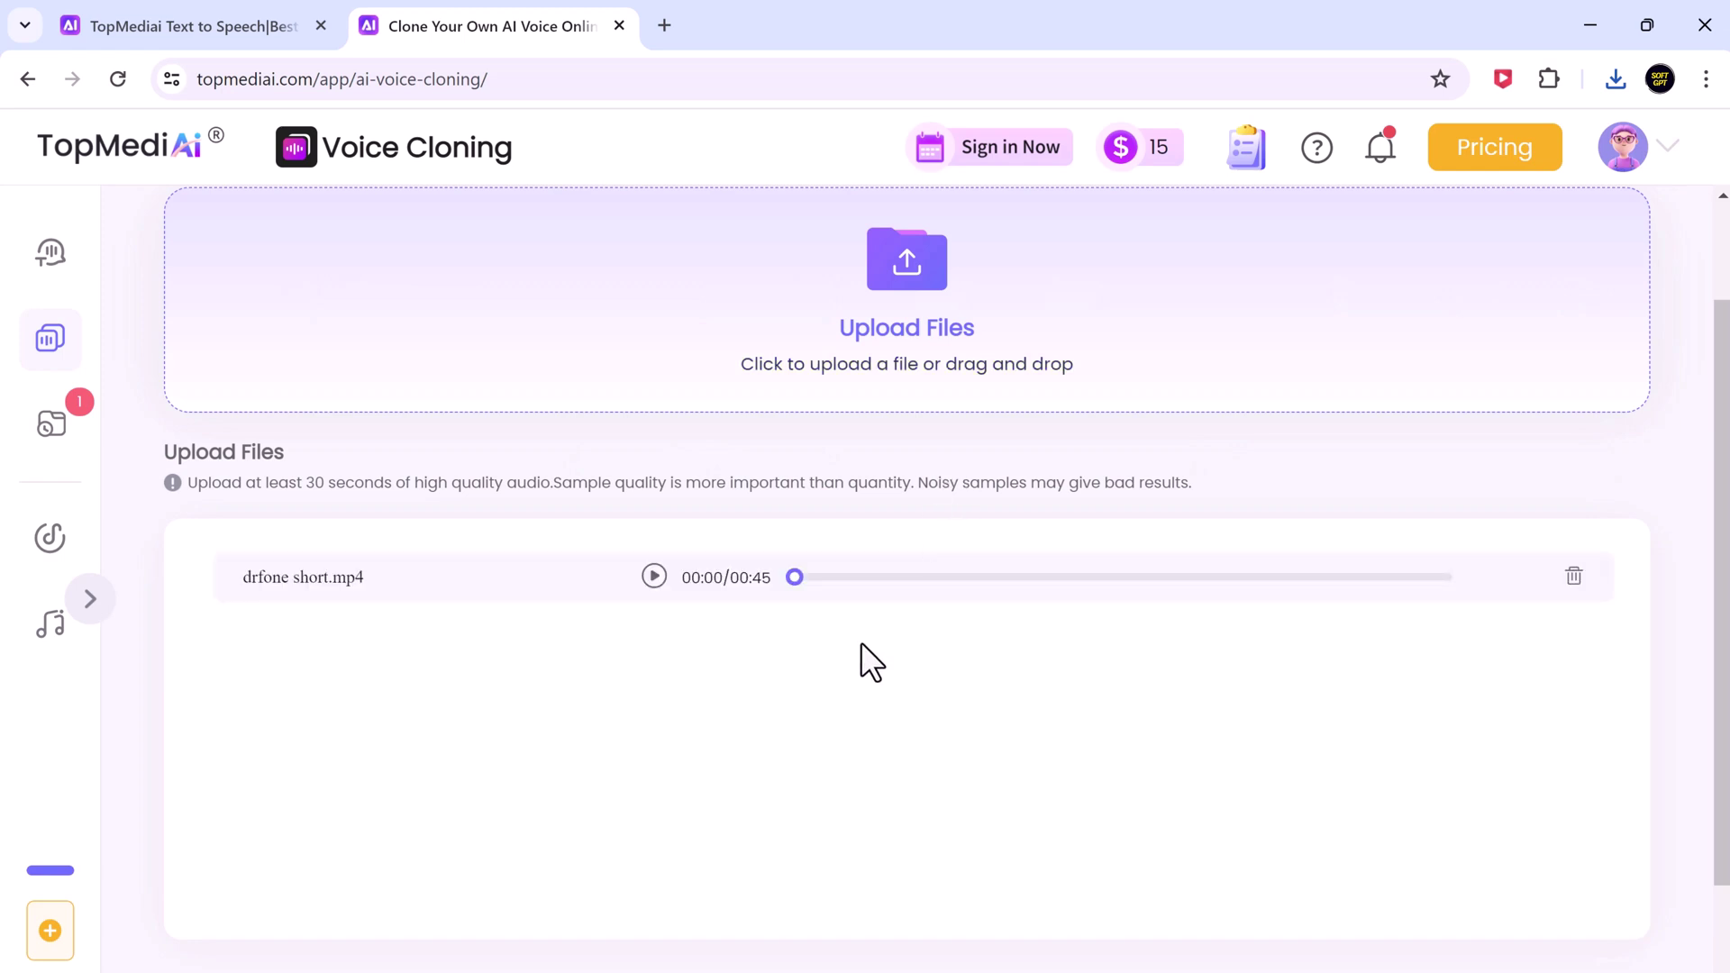
scroll(719, 539, "down", 1)
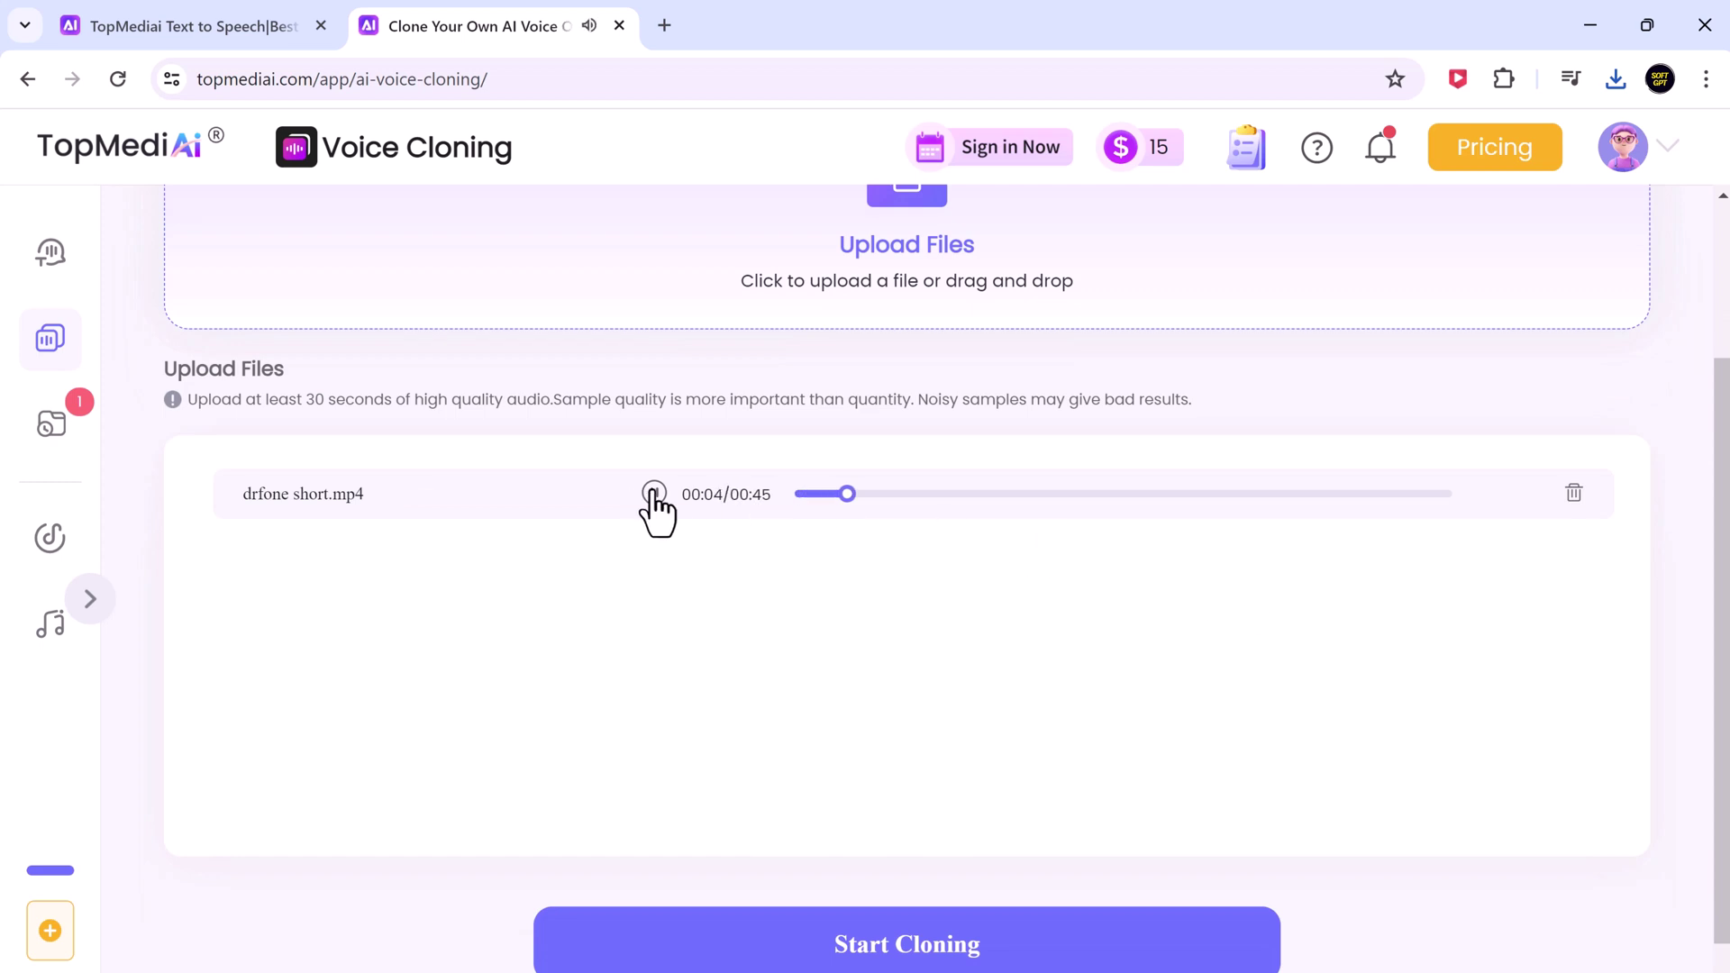
left_click(927, 953)
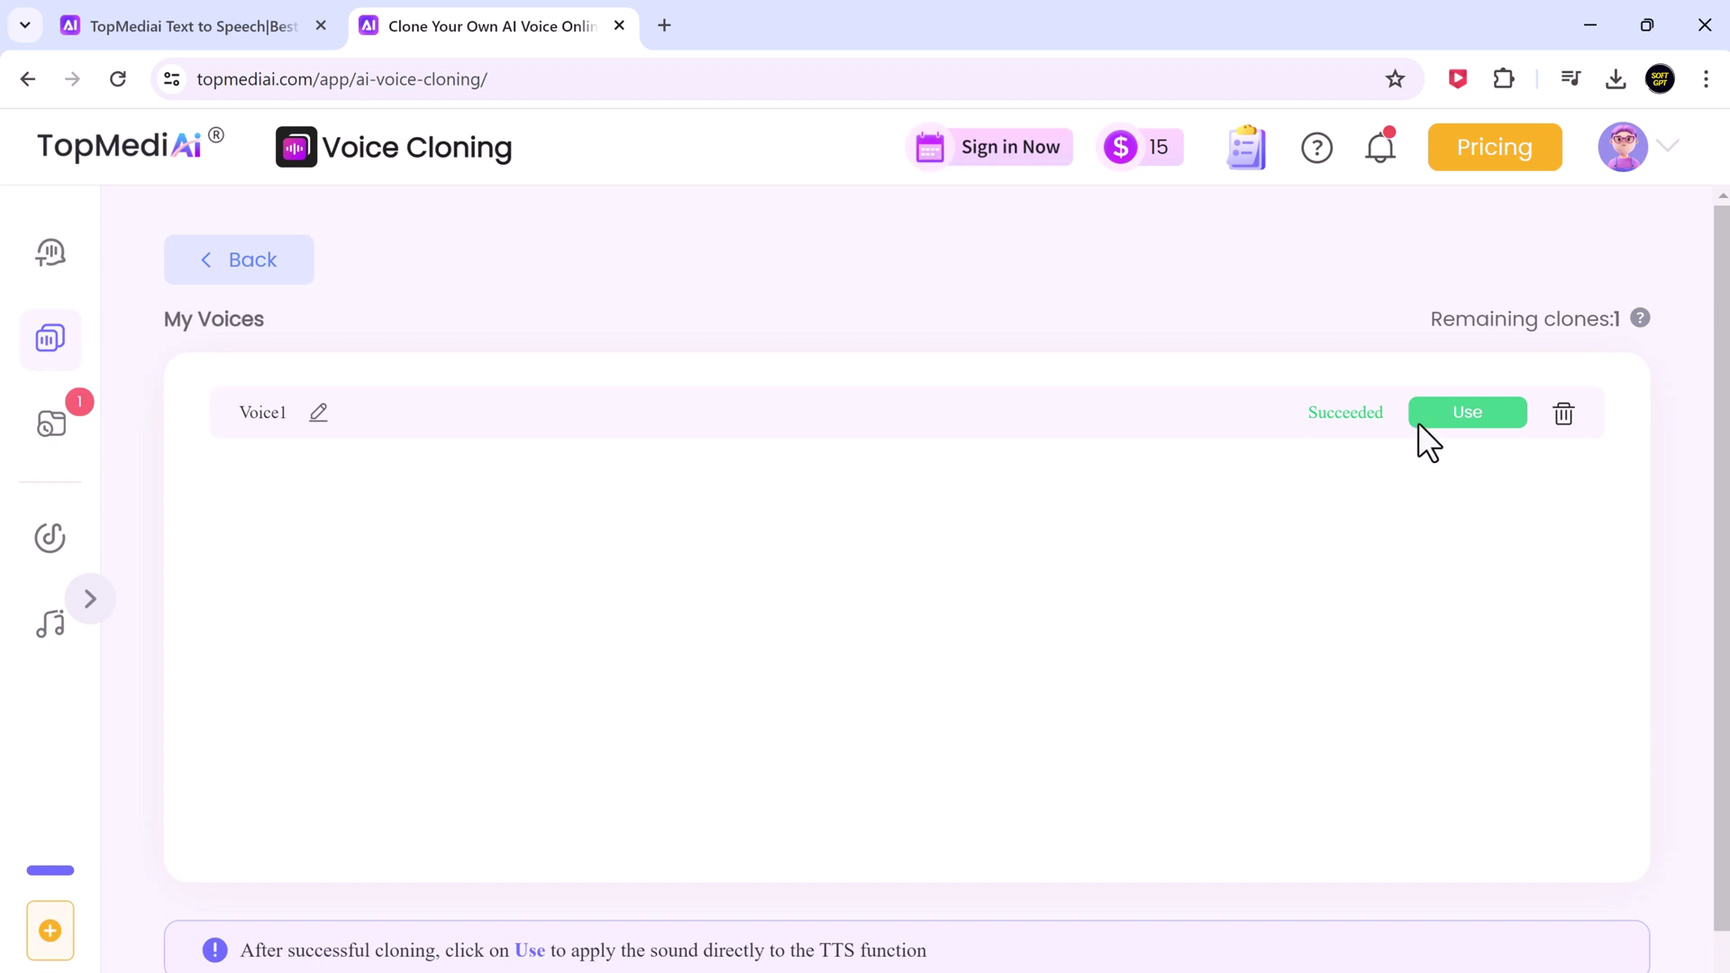
Apply Voice1, paste the script into the text box, and generate its audition.
left_click(1461, 416)
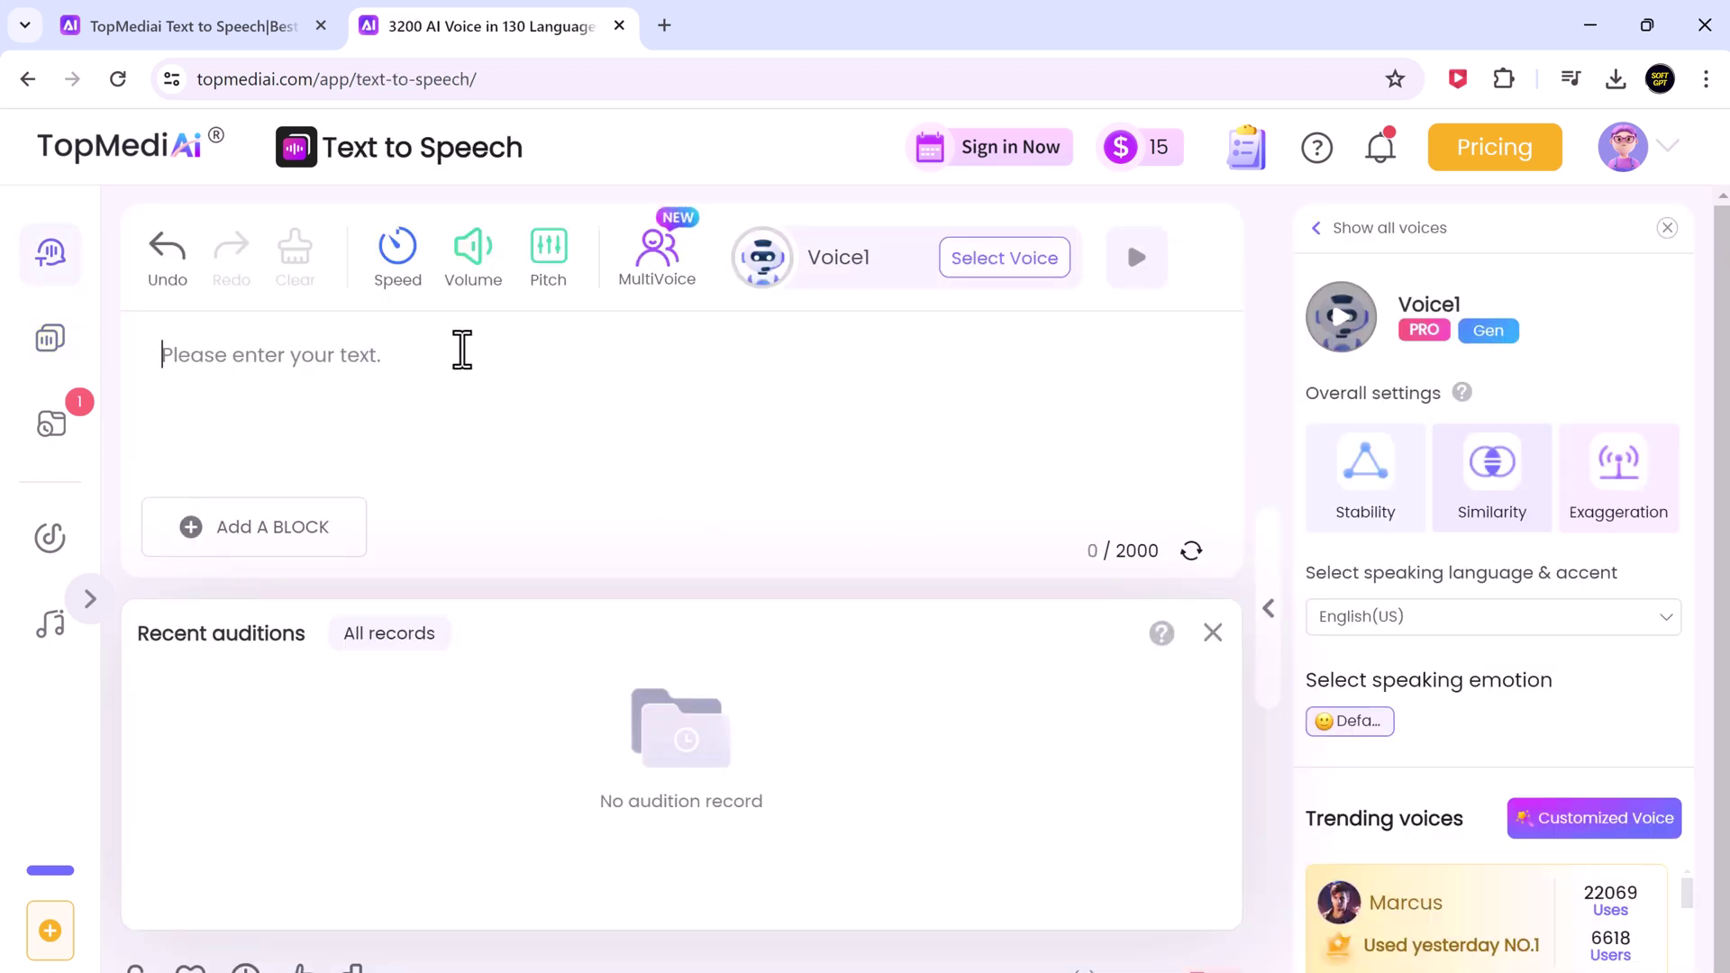
right_click(463, 352)
left_click(561, 587)
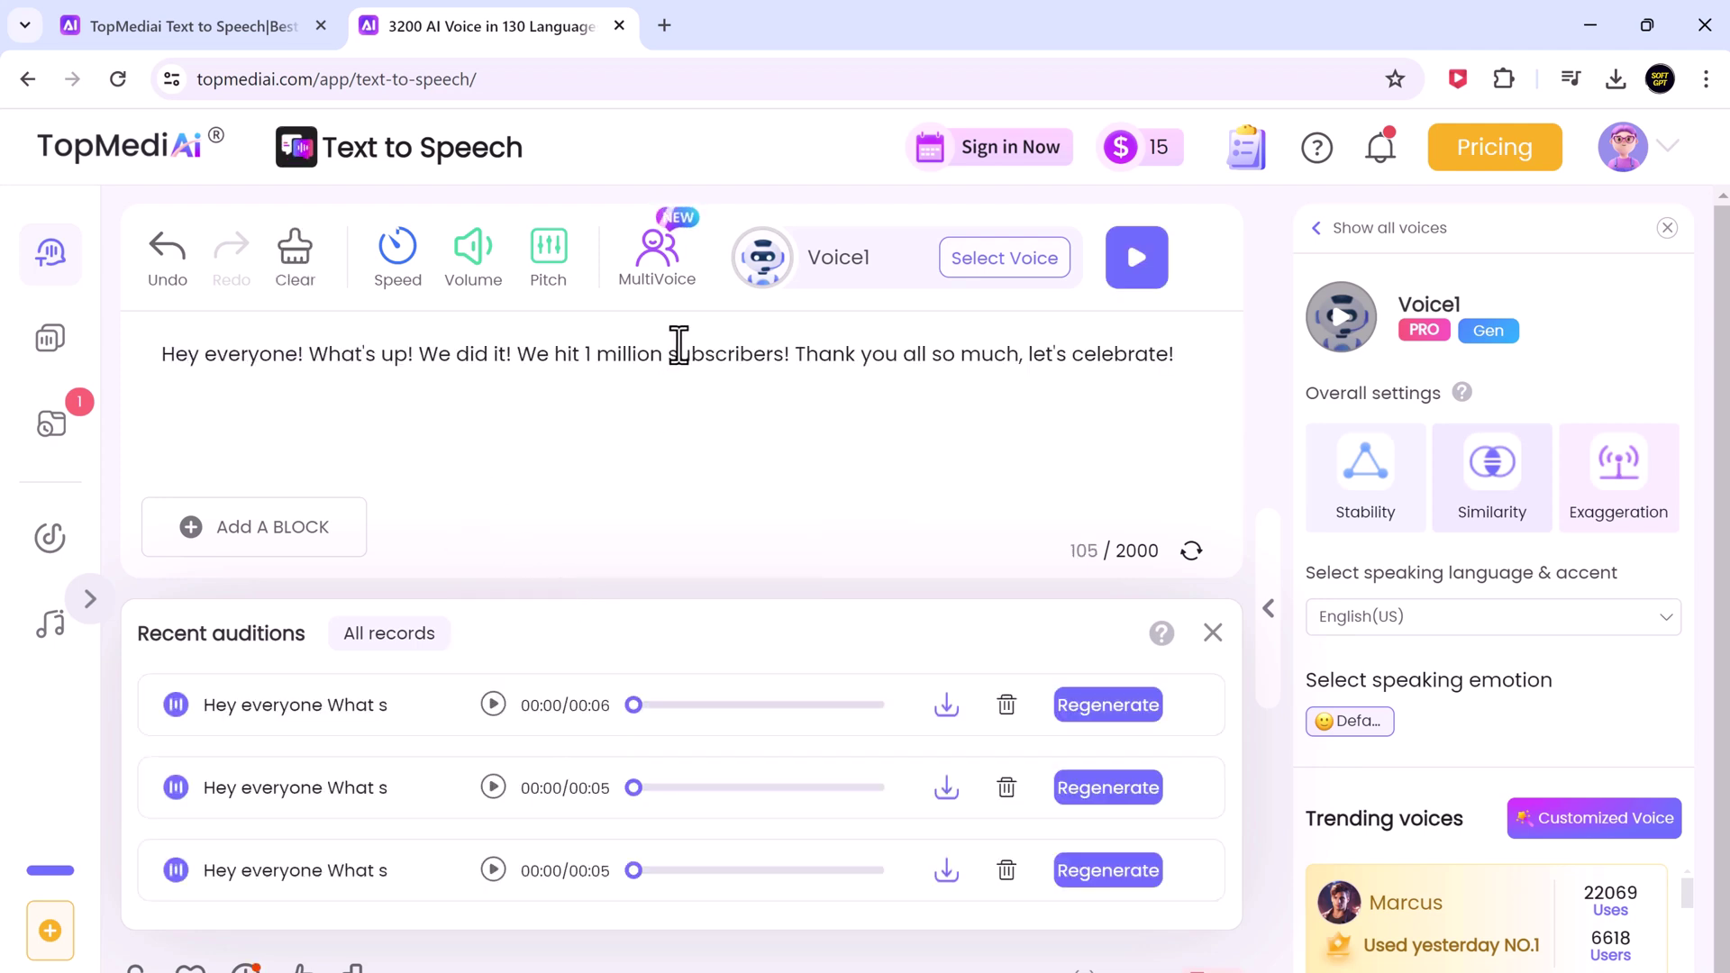
left_click(1136, 259)
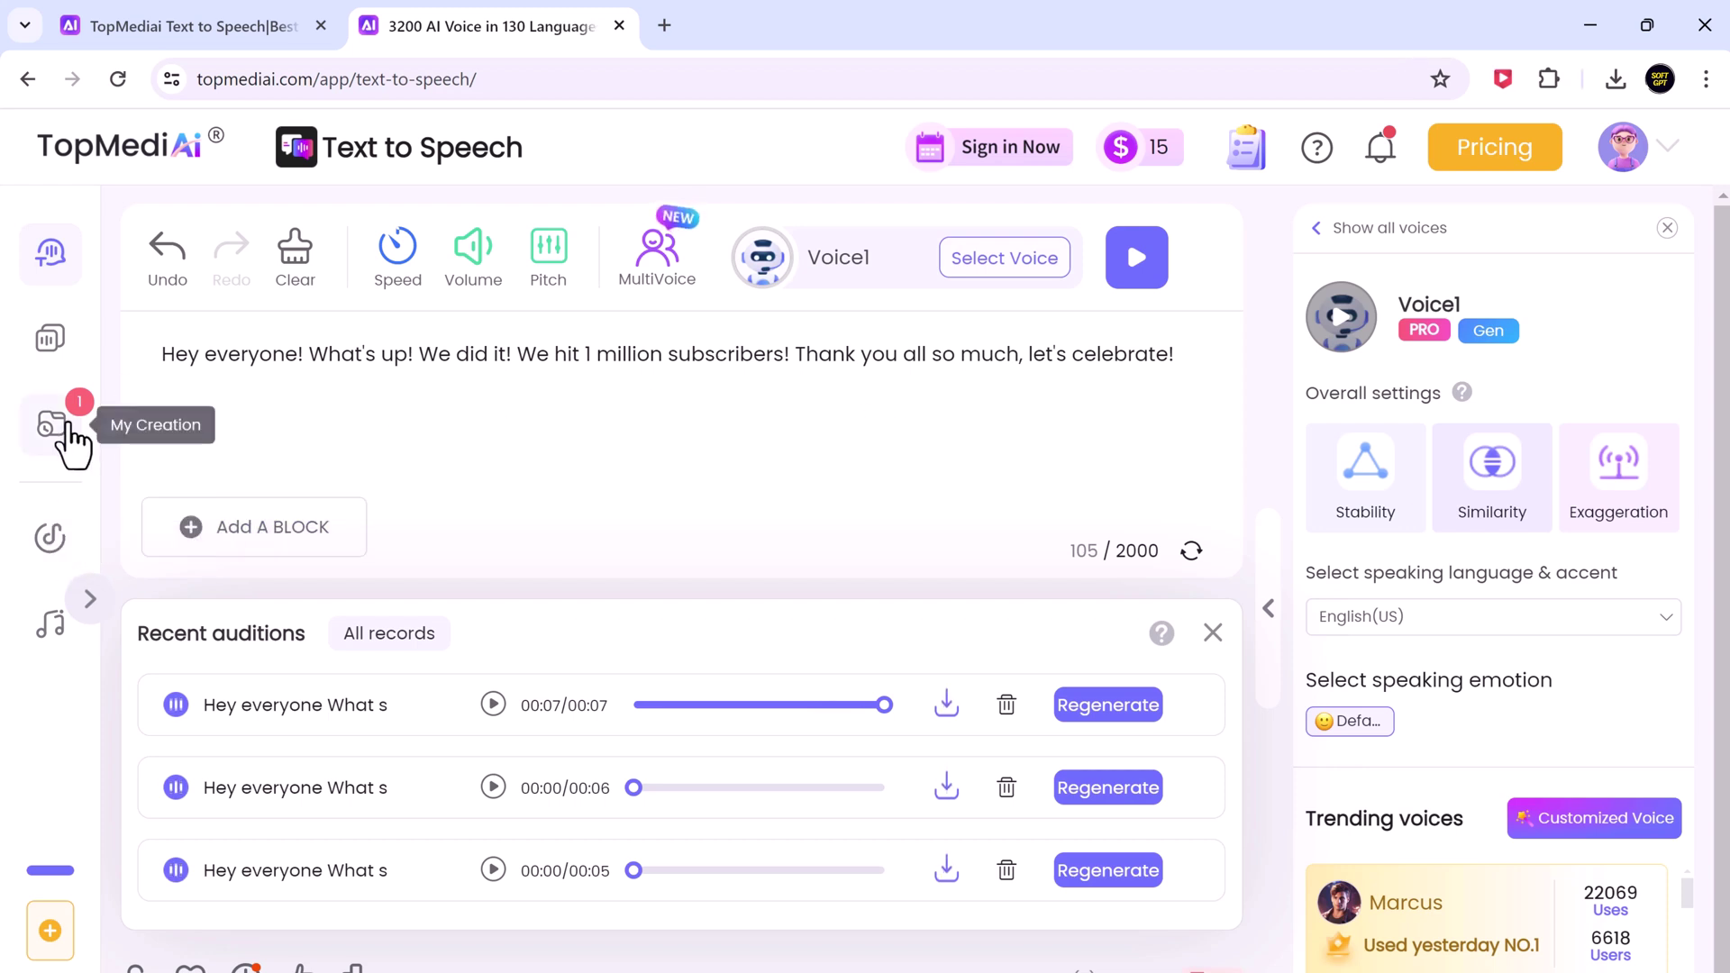
left_click(66, 425)
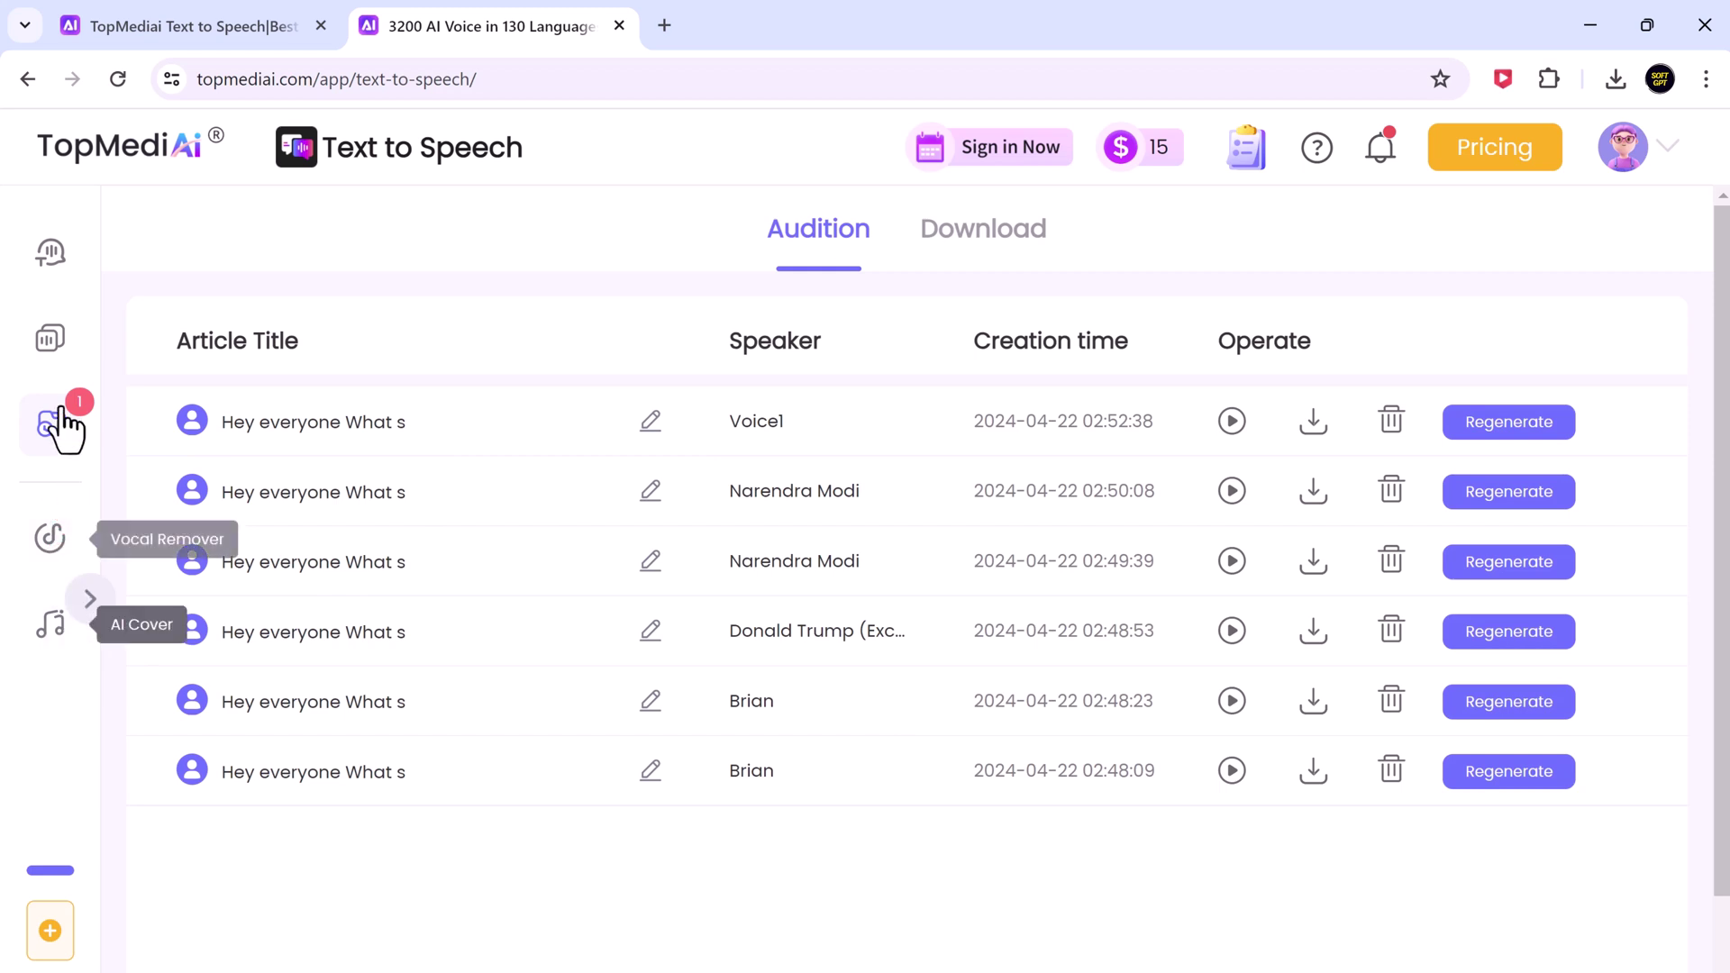
left_click(54, 263)
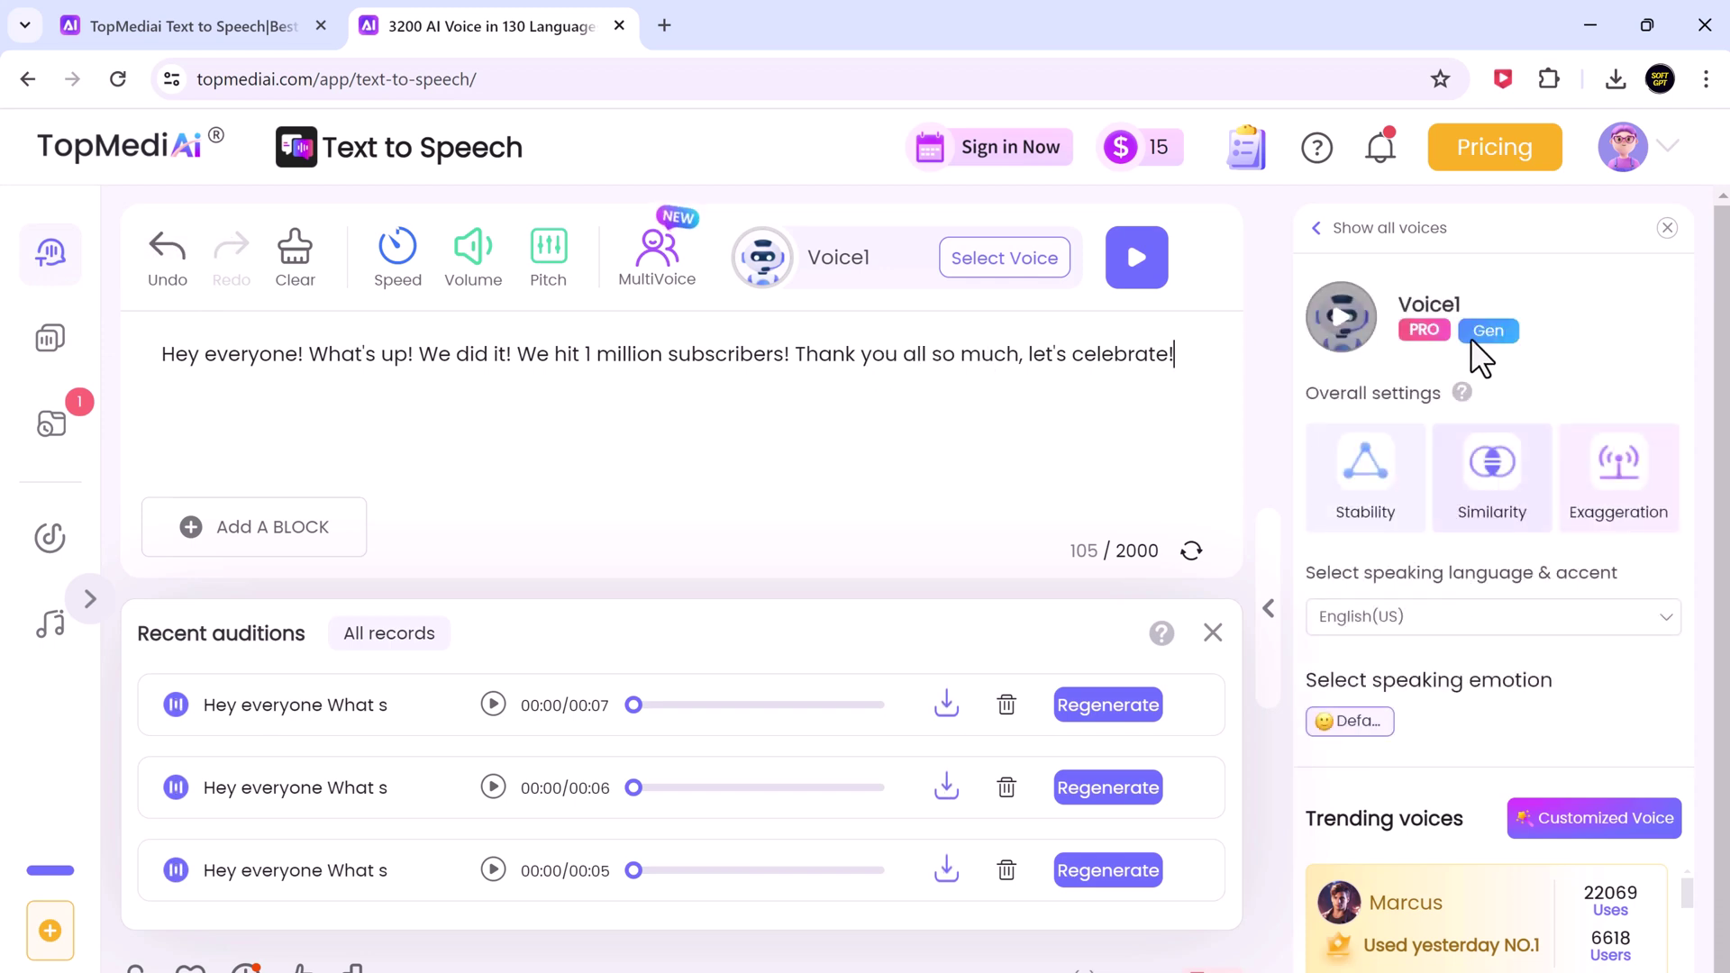
Browse the Animation, Narration, Games and Commercials voices, then select Mason.
left_click(1362, 232)
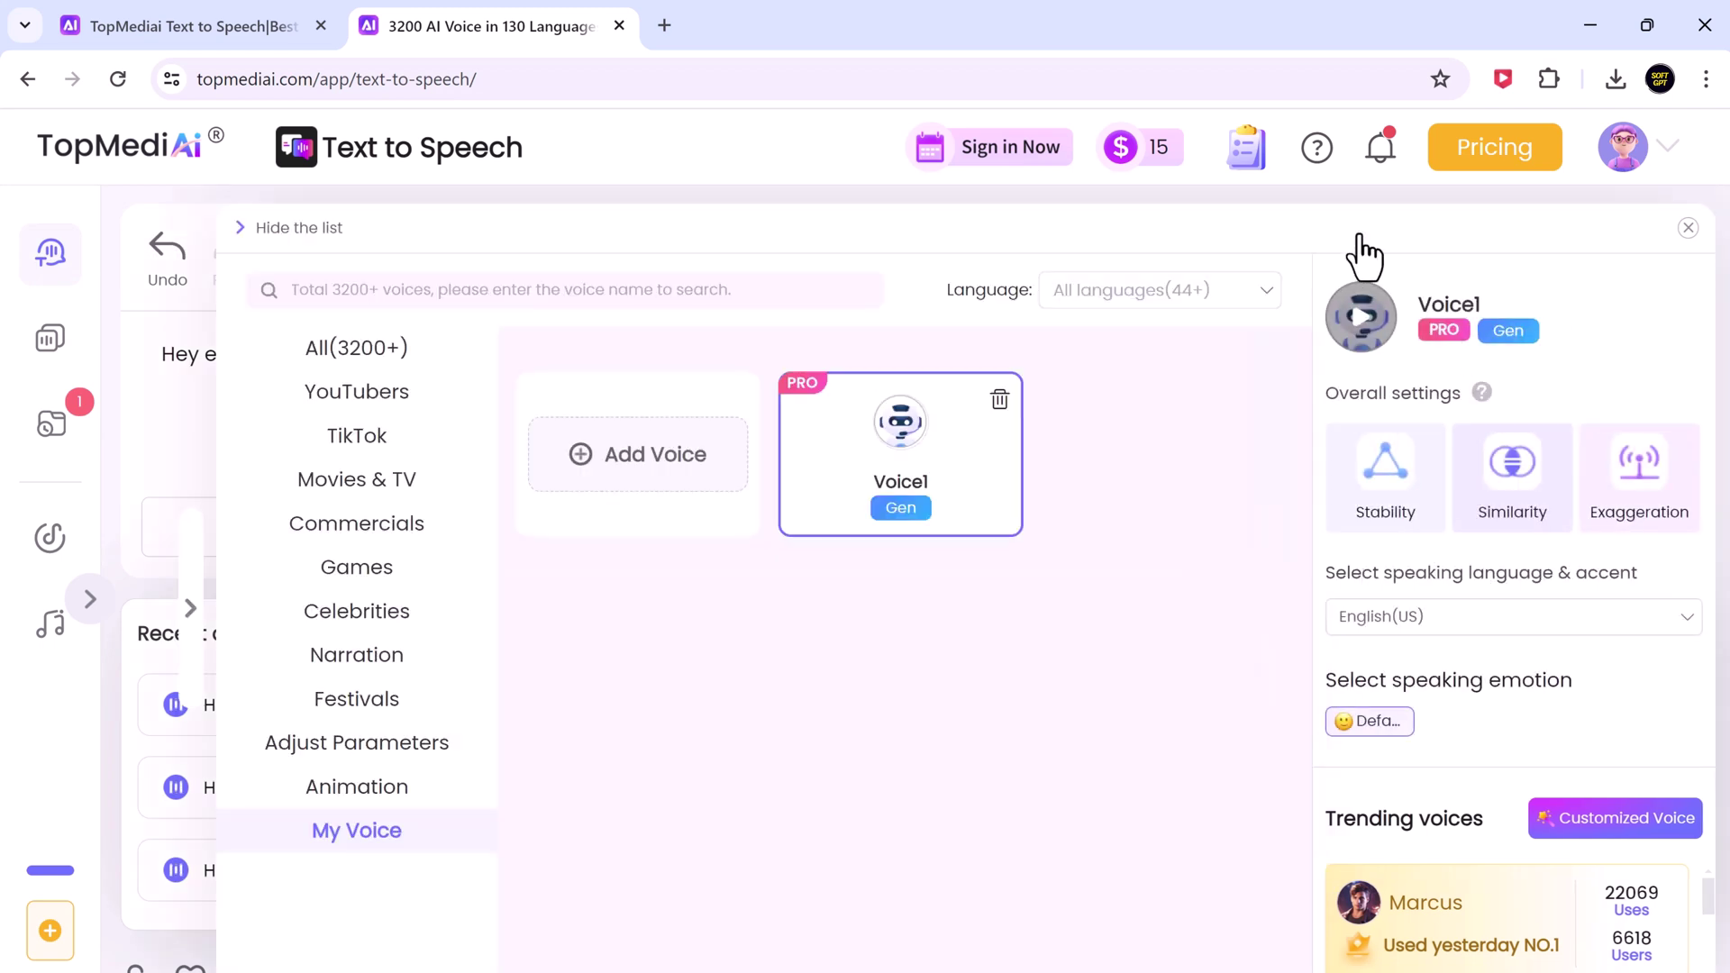
left_click(383, 782)
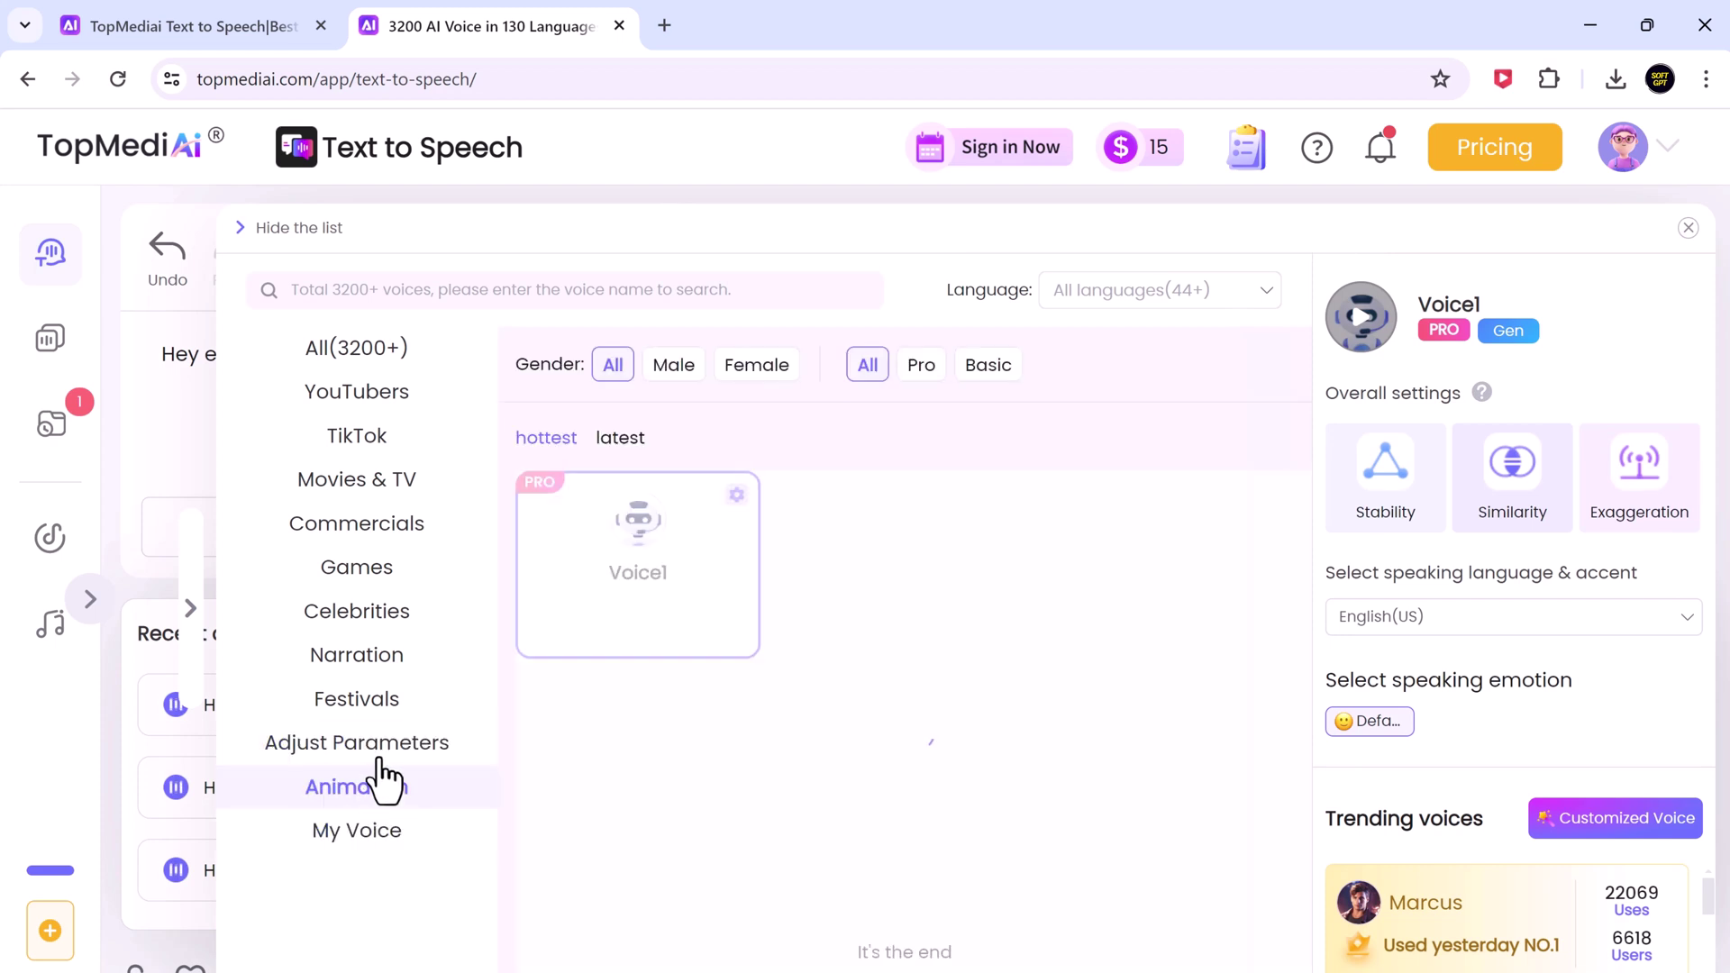
left_click(369, 667)
left_click(387, 569)
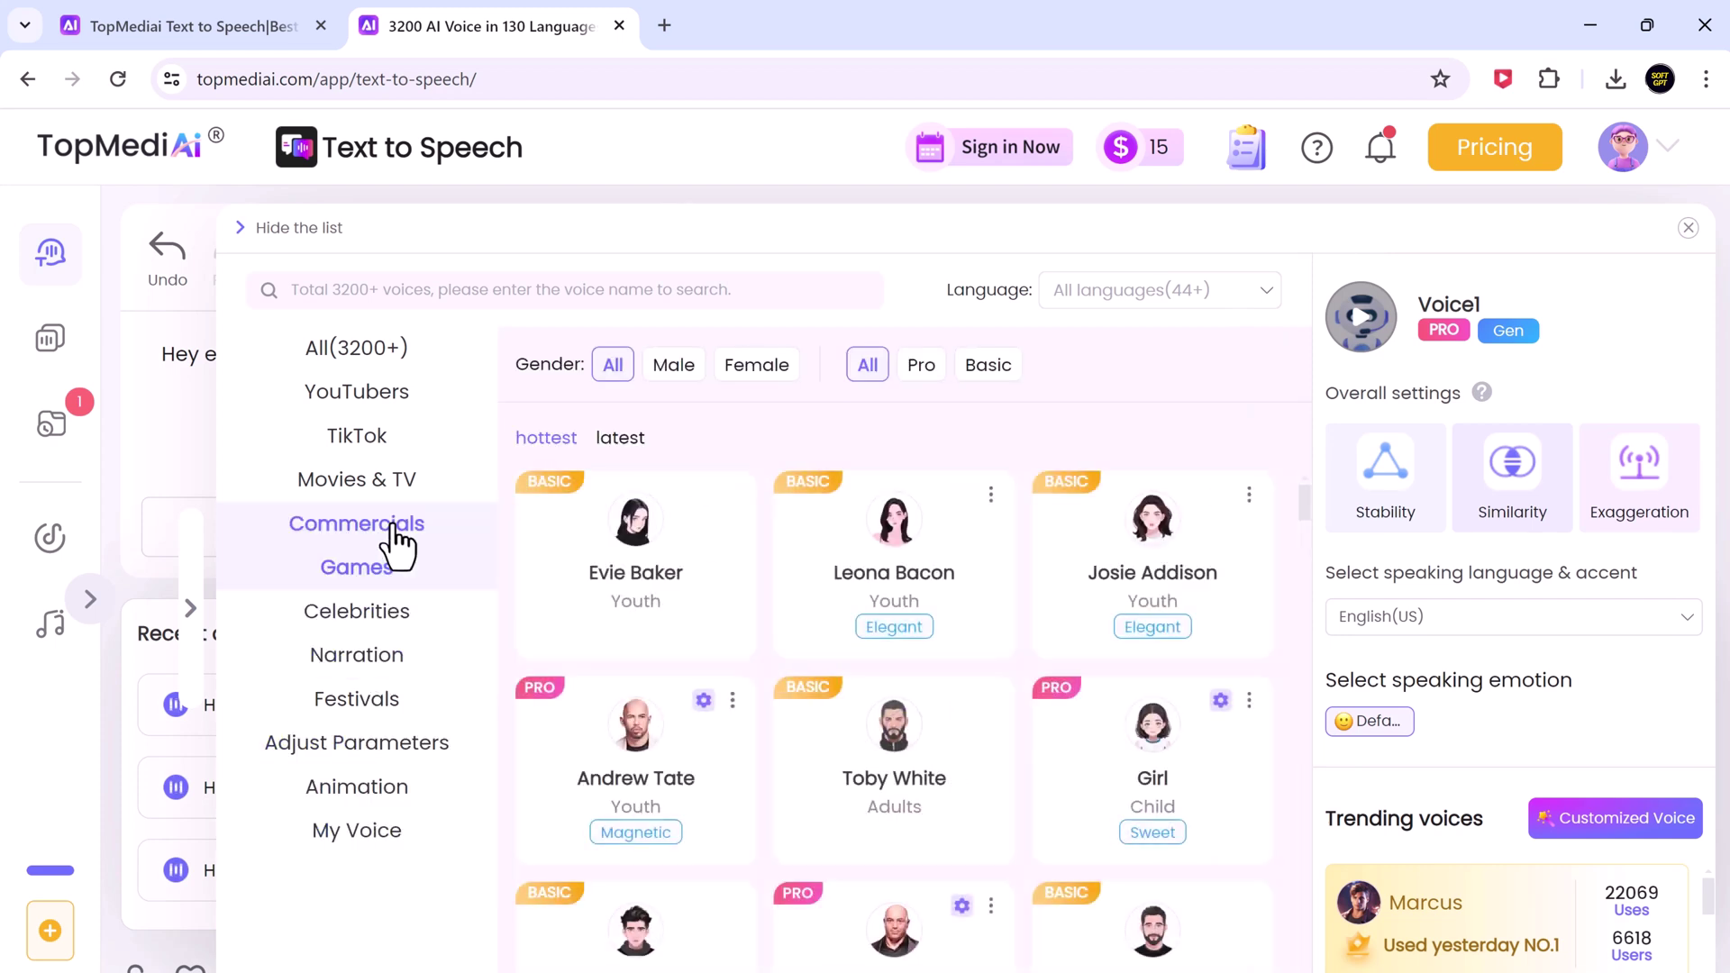
left_click(392, 529)
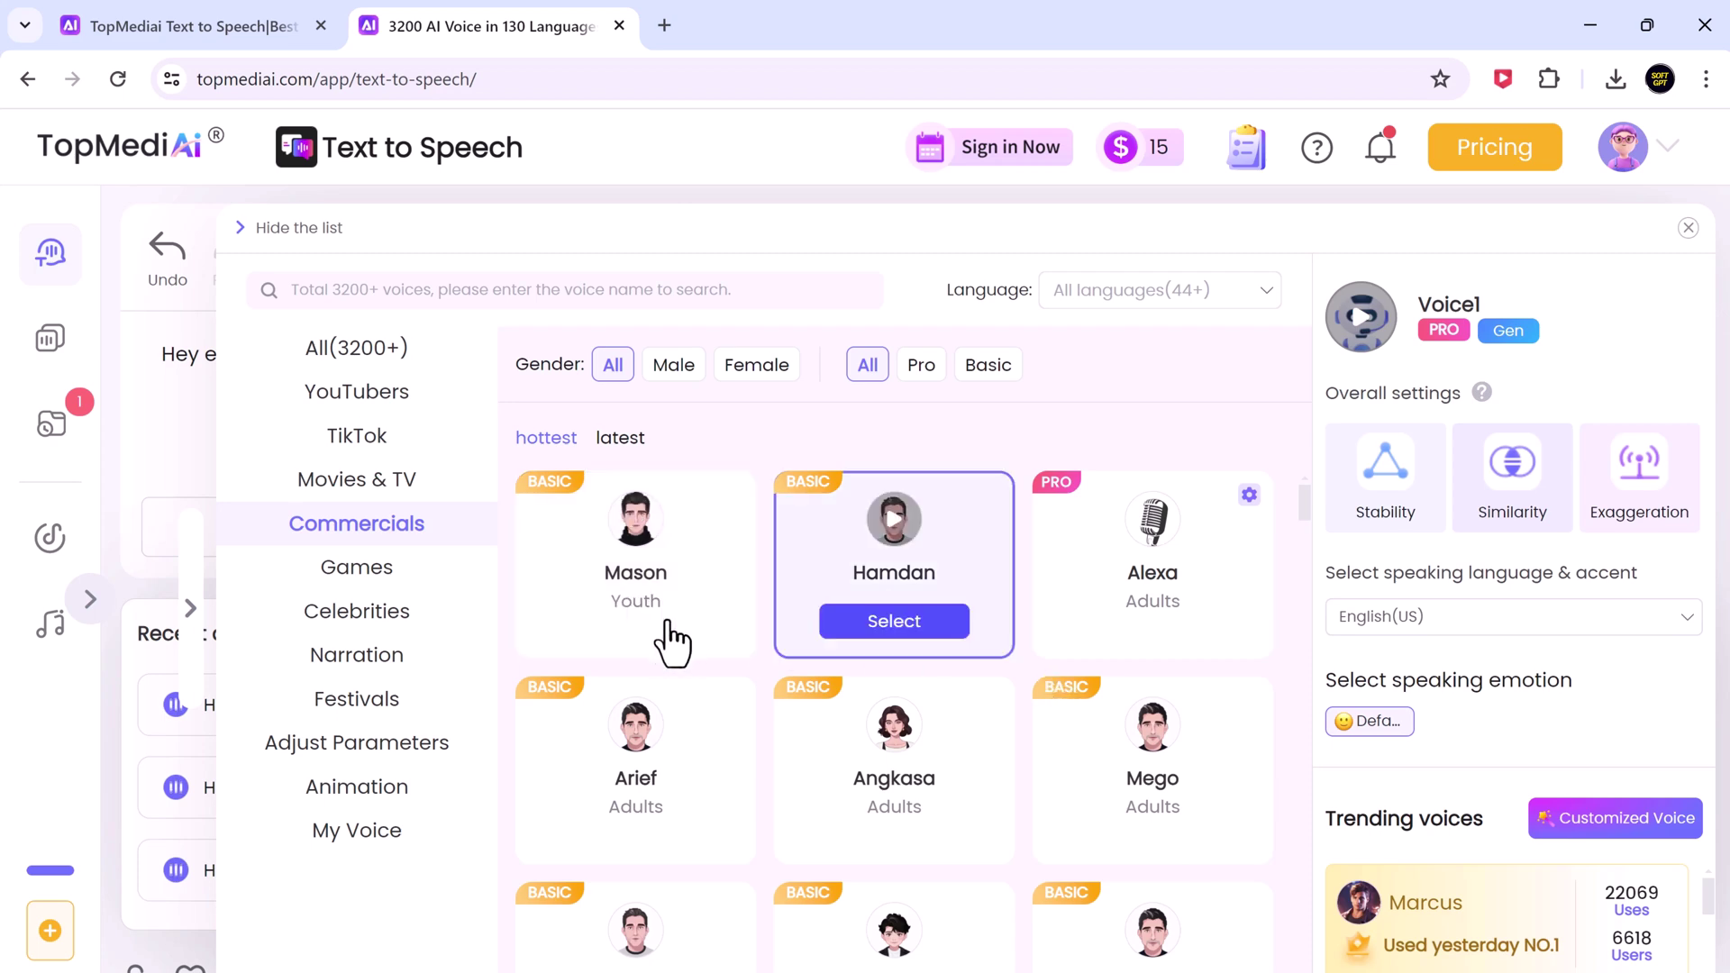
left_click(635, 622)
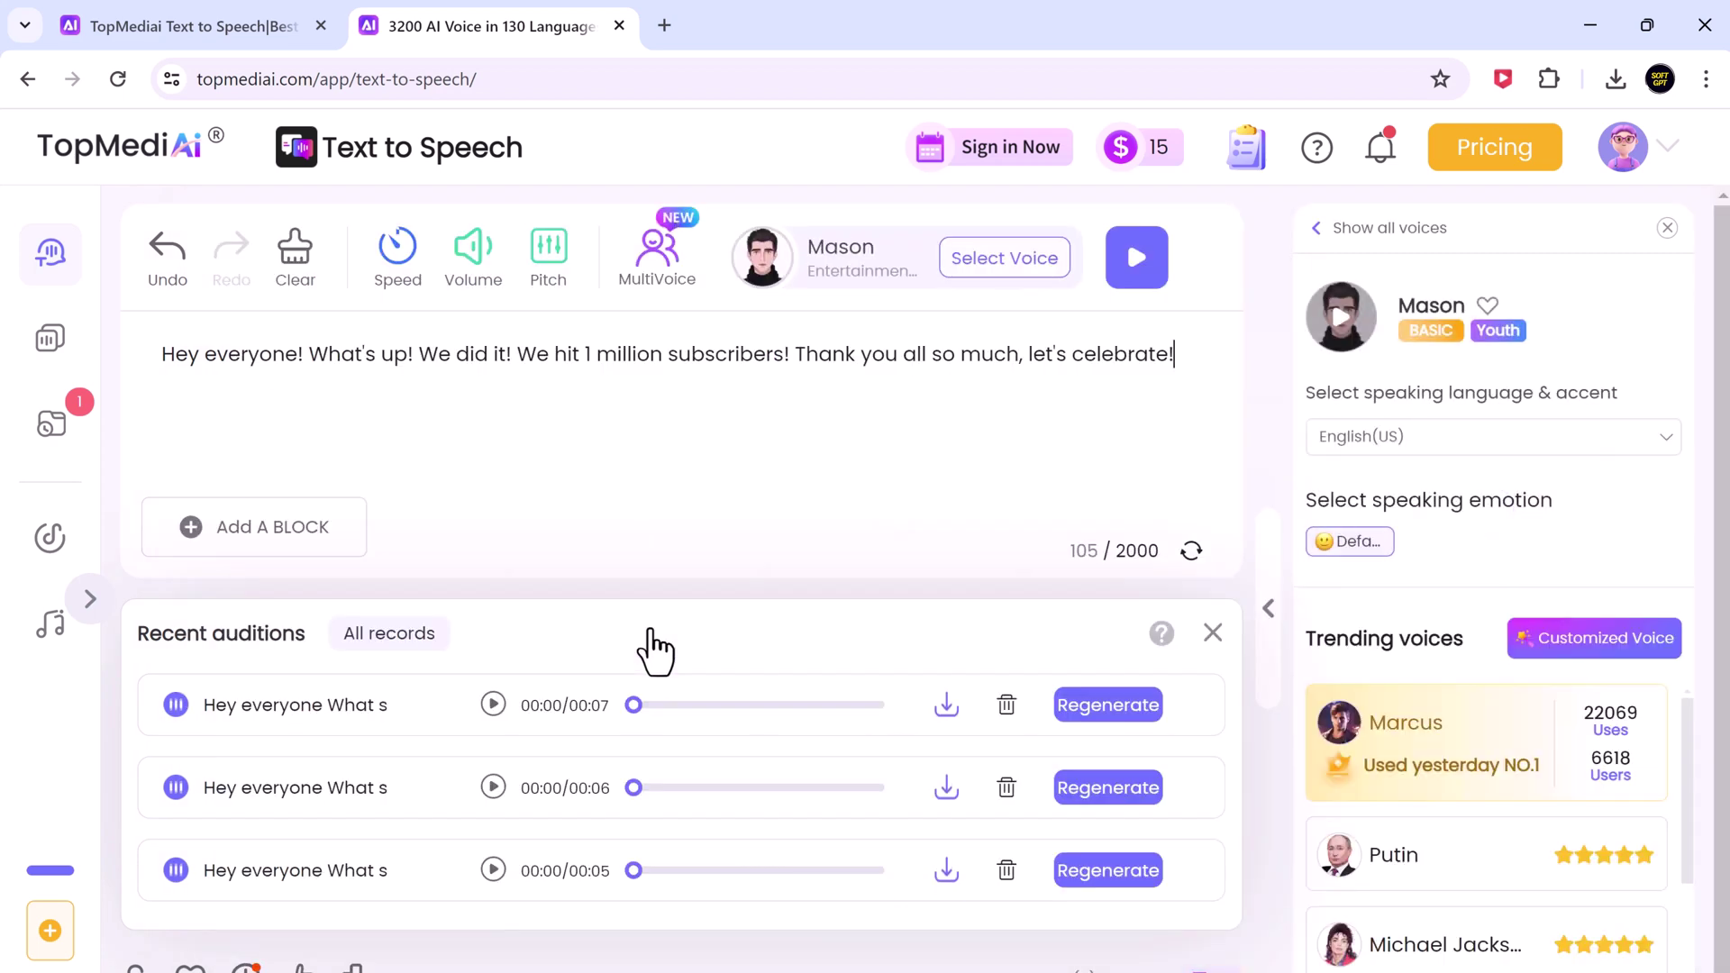